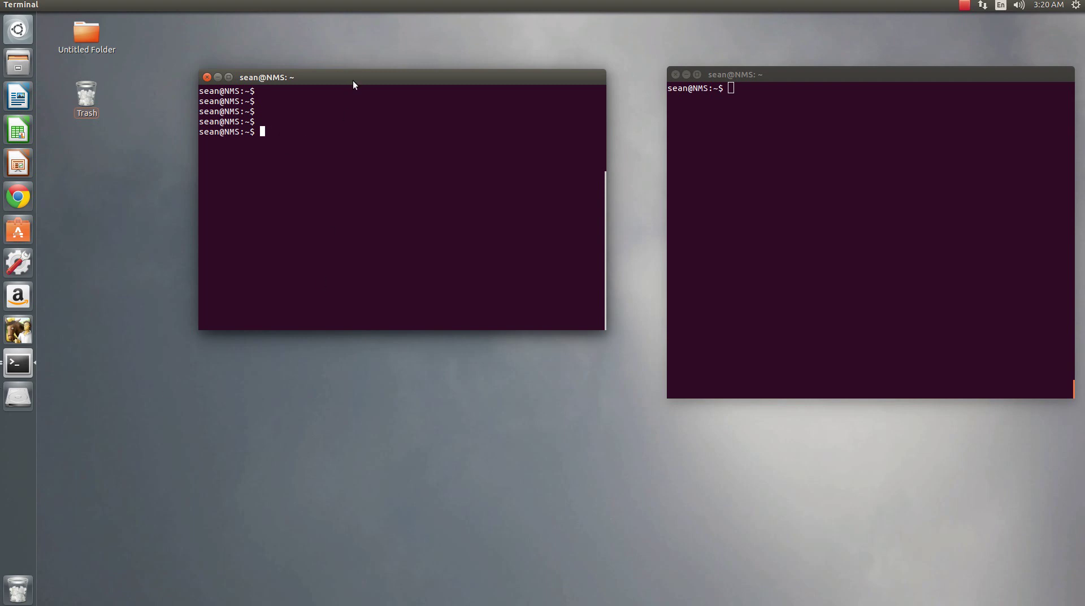
# - Install the tiger package with apt-get as superuser in the second terminal and accept the installation
pyautogui.moveTo(353, 79); pyautogui.dragTo(279, 76)
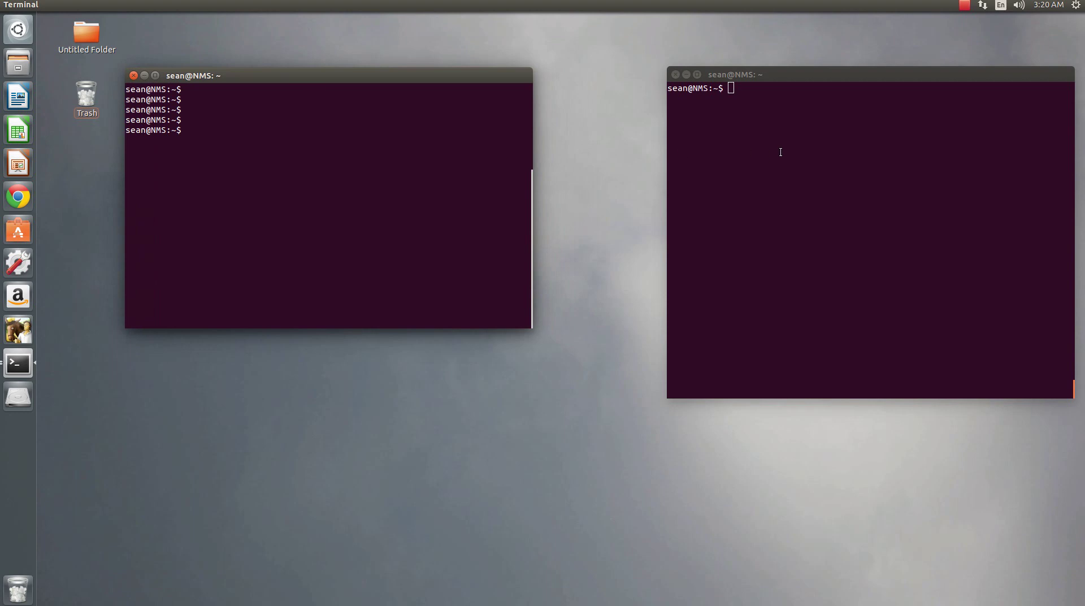
pyautogui.click(794, 184)
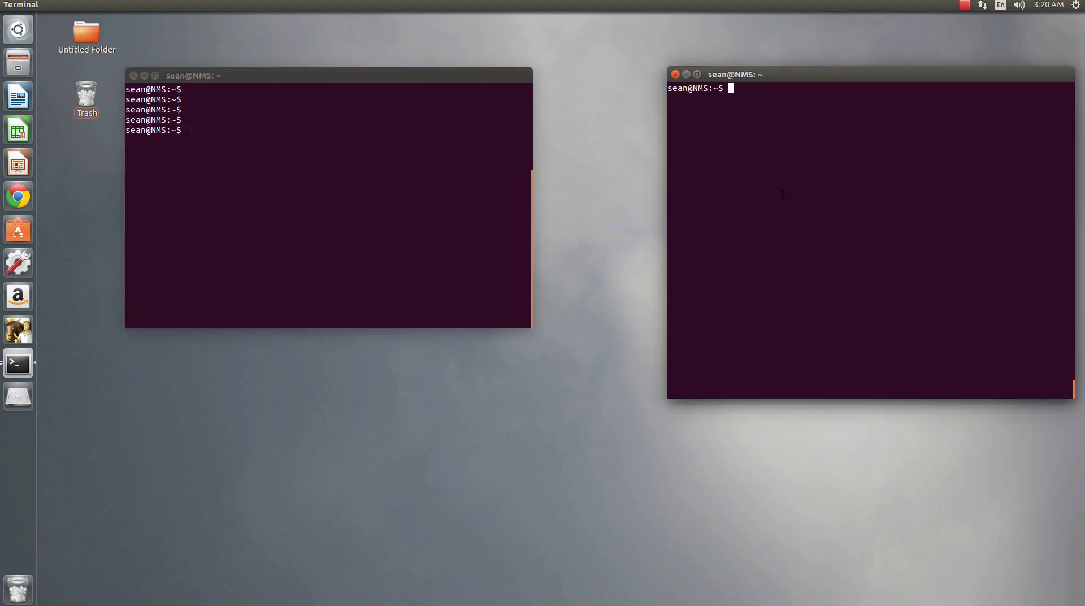
pyautogui.write('sudo apt-get install tiger')
pyautogui.press('Return')
pyautogui.write('y')
pyautogui.press('Return')
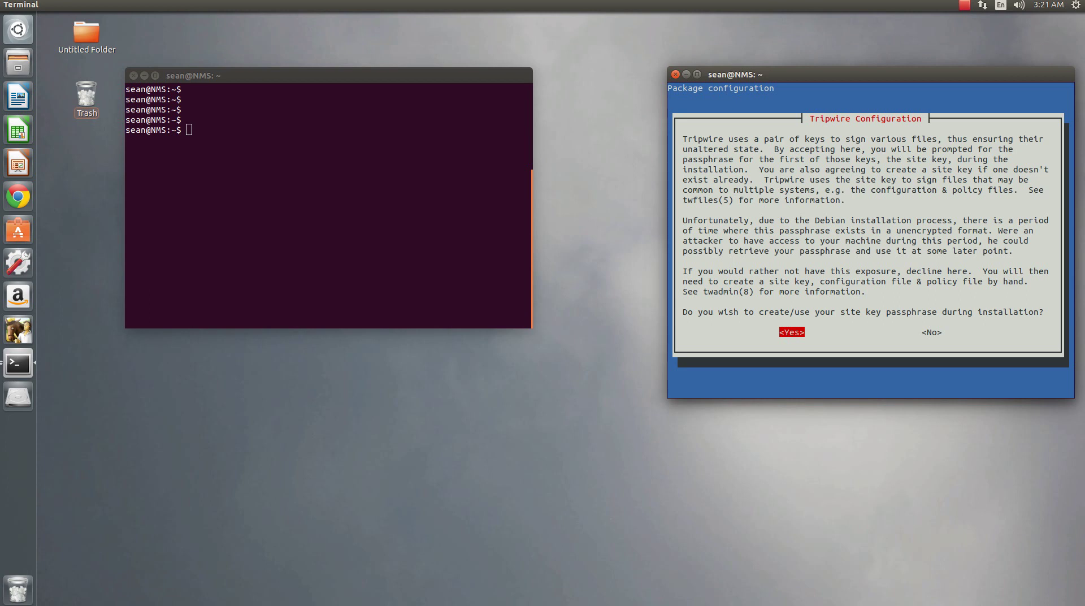
# - Agree to create the Tripwire site and local key passphrases and to rebuild its configuration and policy files
pyautogui.press('Return')
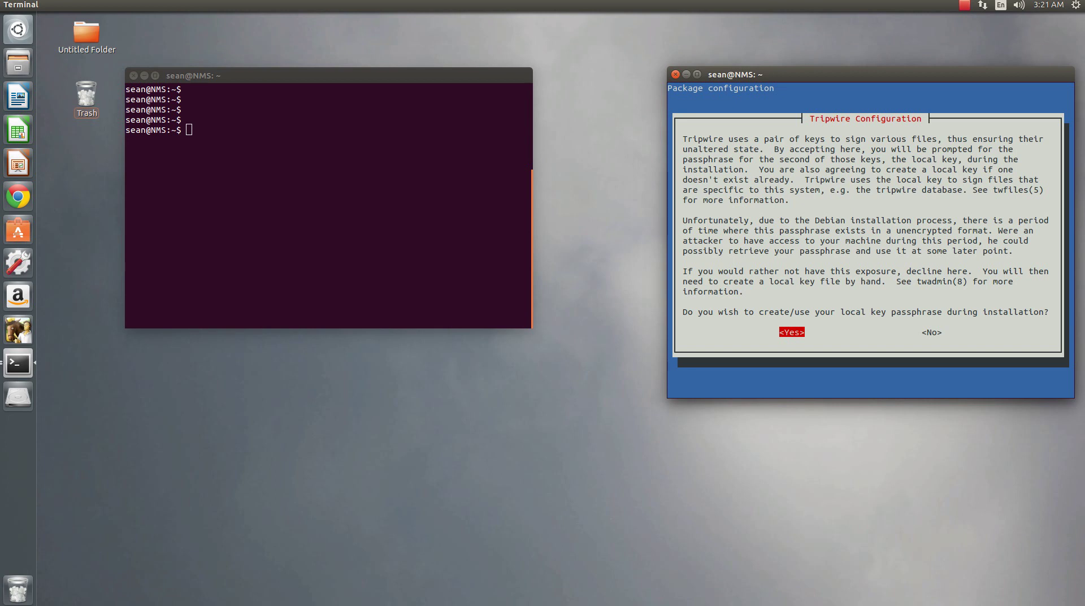
pyautogui.press('Return')
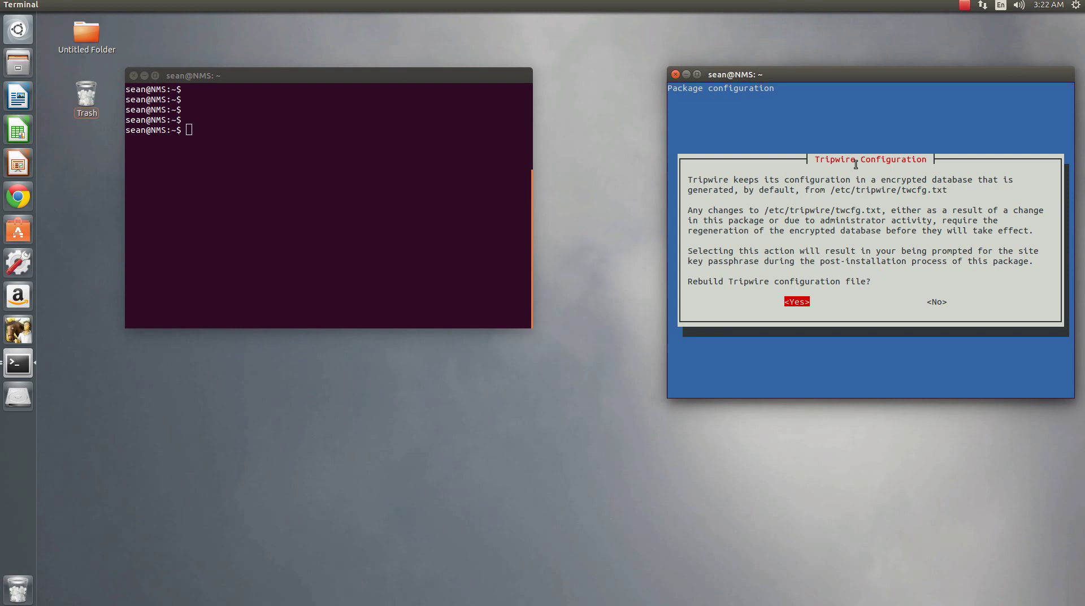
pyautogui.press('Return')
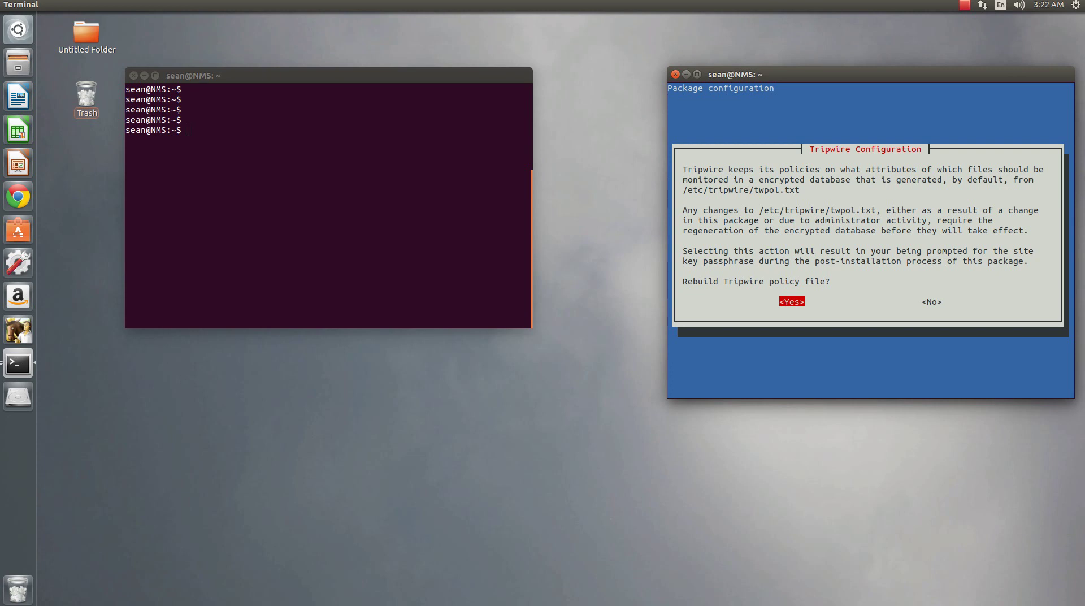
pyautogui.press('Return')
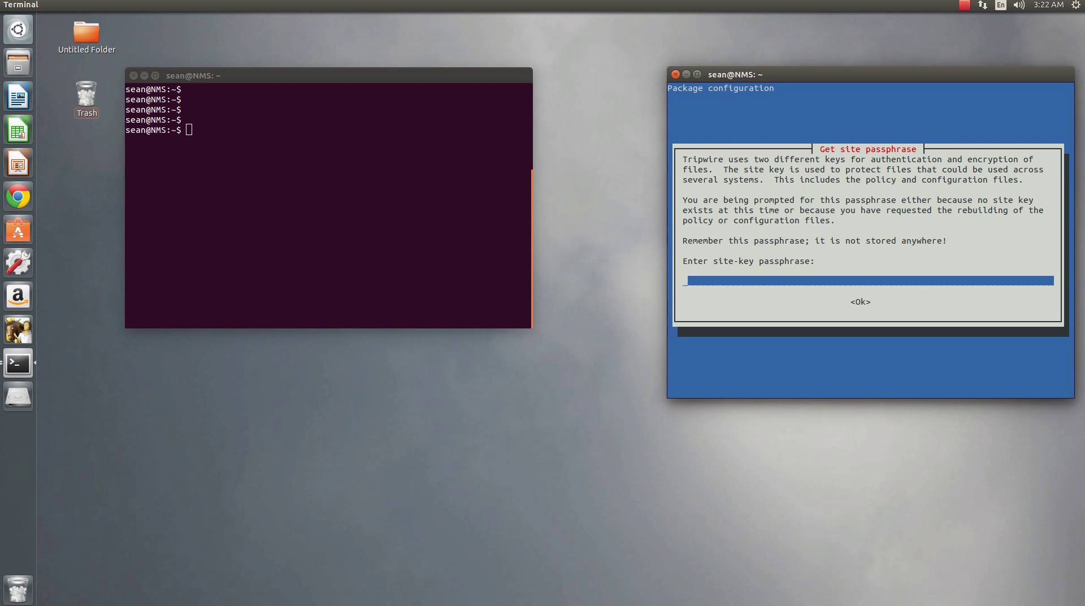
# - Enter the Tripwire site-key passphrase and repeat it for confirmation
pyautogui.write('****************')
pyautogui.press('BackSpace')
pyautogui.press('BackSpace')
pyautogui.press('BackSpace')
pyautogui.press('BackSpace')
pyautogui.press('BackSpace')
pyautogui.press('BackSpace')
pyautogui.press('BackSpace')
pyautogui.press('BackSpace')
pyautogui.press('BackSpace')
pyautogui.press('BackSpace')
pyautogui.press('BackSpace')
pyautogui.press('BackSpace')
pyautogui.press('BackSpace')
pyautogui.press('BackSpace')
pyautogui.press('BackSpace')
pyautogui.press('BackSpace')
pyautogui.write('***************')
pyautogui.press('Return')
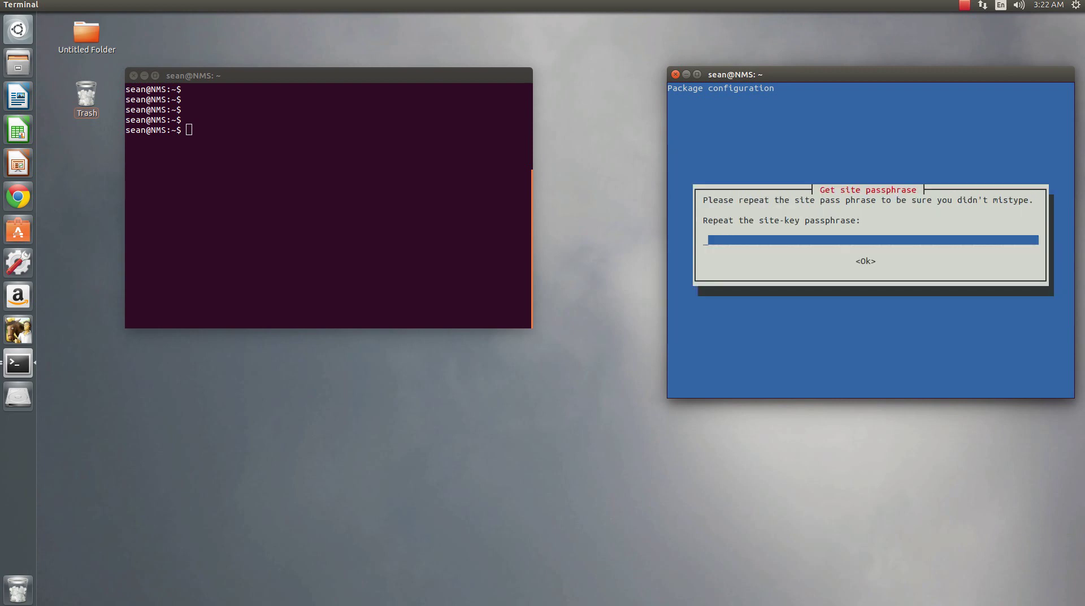
pyautogui.write('***************')
pyautogui.press('Return')
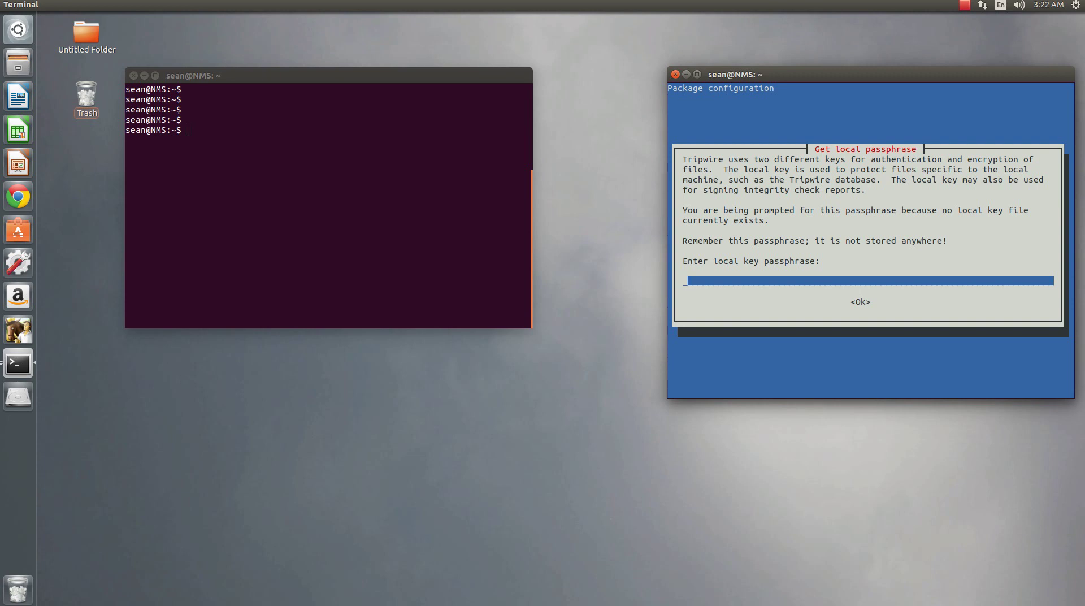
# - Enter and repeat the Tripwire local key passphrase, and acknowledge the installation notice
pyautogui.write('**********')
pyautogui.write('*****')
pyautogui.press('Return')
pyautogui.write('*********')
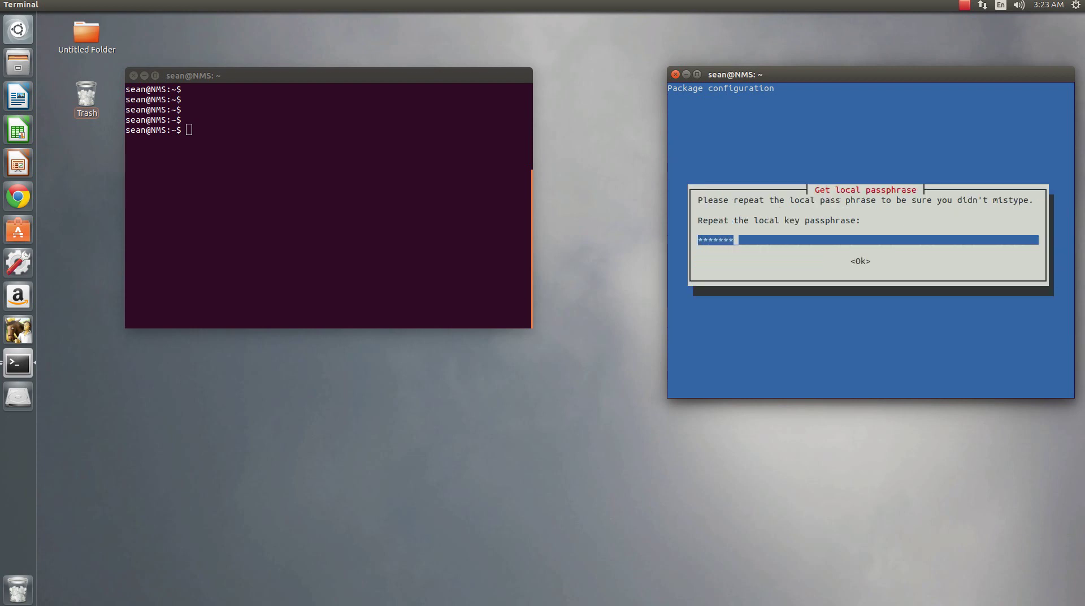
pyautogui.write('******')
pyautogui.press('Return')
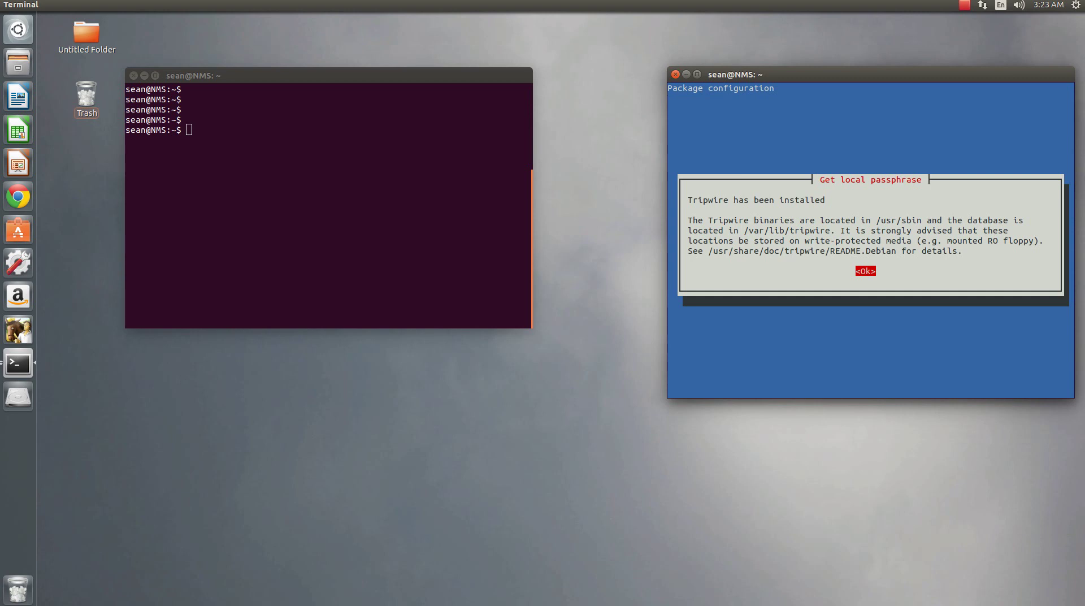
pyautogui.press('Return')
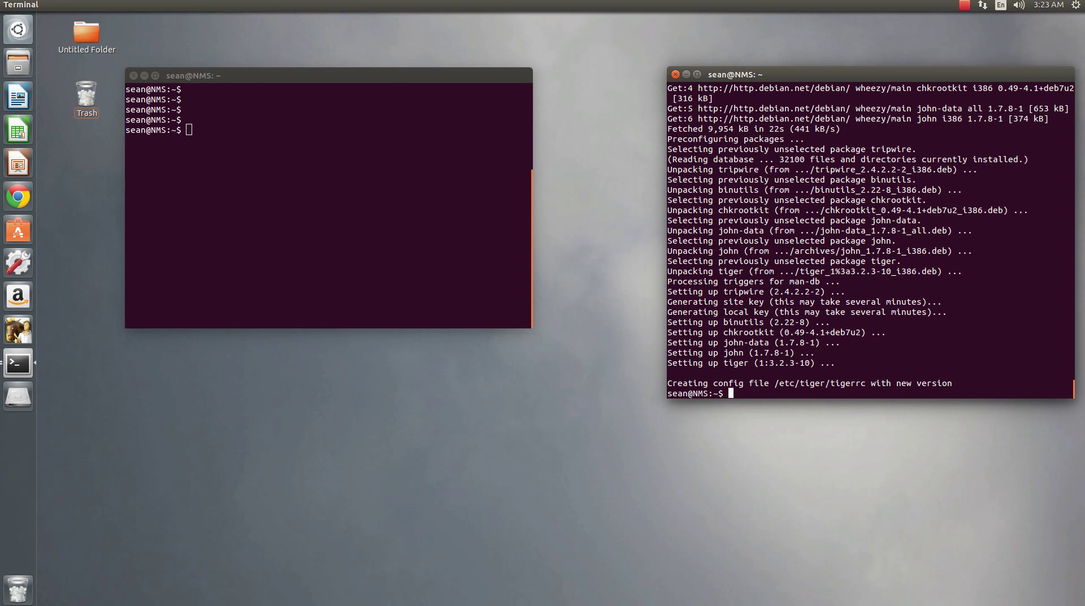
# - Clear the terminal and run the Tiger security audit with sudo
pyautogui.write('clear')
pyautogui.press('Return')
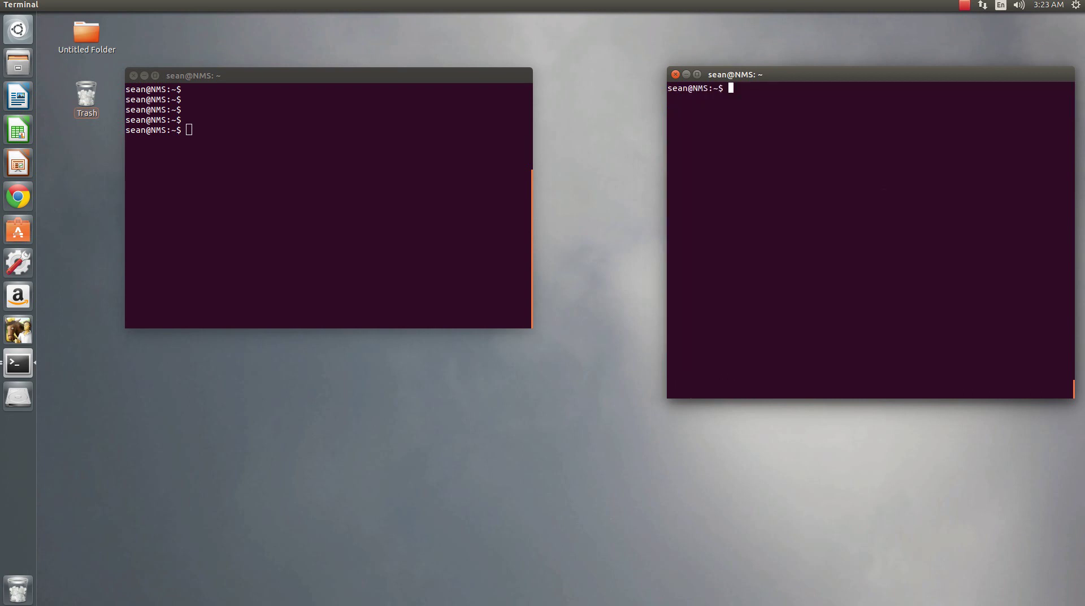
pyautogui.press('Return')
pyautogui.press('Return')
pyautogui.press('Return')
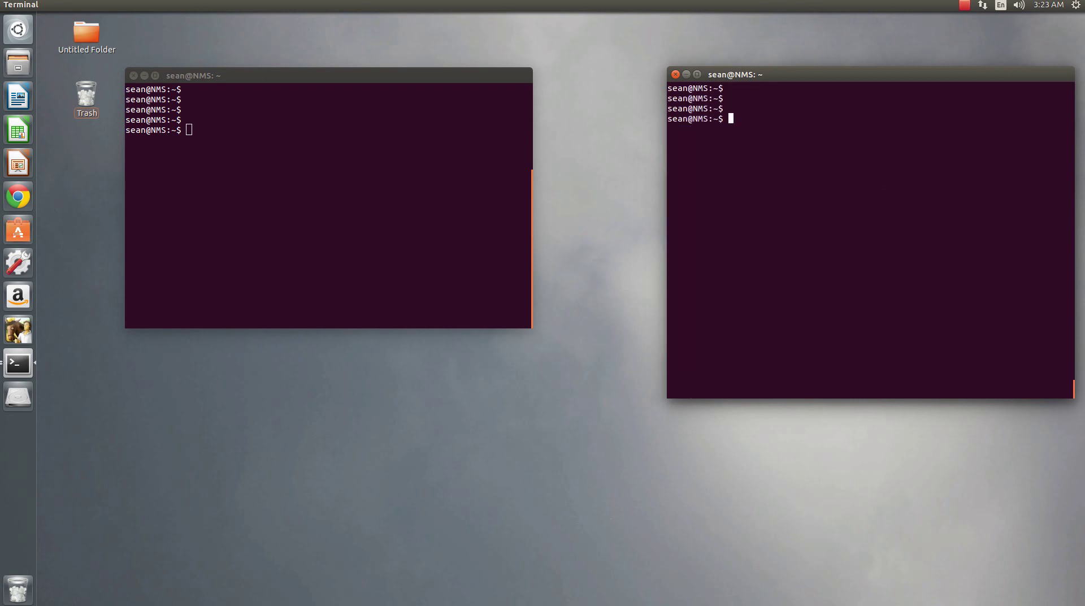
pyautogui.write('sudo tiger')
pyautogui.press('Return')
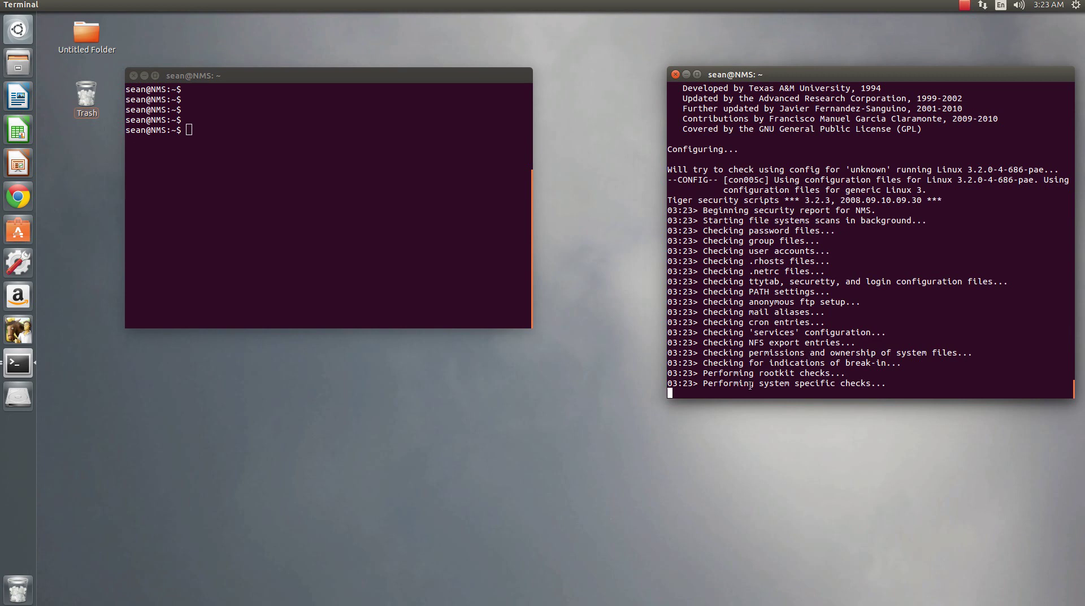
# - Switch to the root user with su in the other terminal, entering the root password
pyautogui.click(379, 190)
pyautogui.write('sudo')
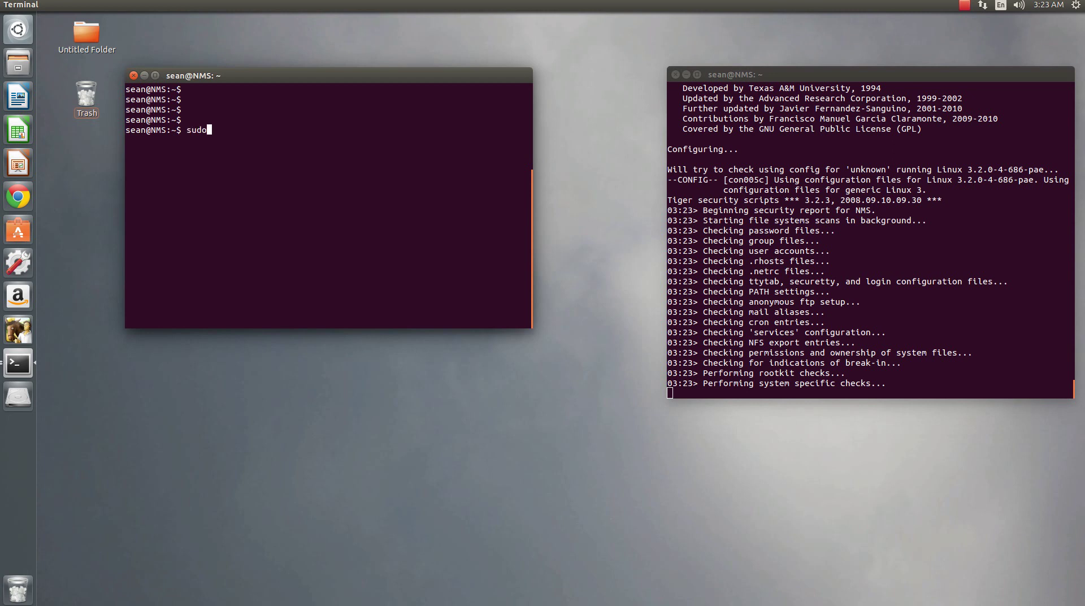
pyautogui.press('BackSpace')
pyautogui.press('BackSpace')
pyautogui.press('BackSpace')
pyautogui.press('BackSpace')
pyautogui.press('BackSpace')
pyautogui.write('su')
pyautogui.press('Return')
pyautogui.press('Return')
pyautogui.press('Return')
pyautogui.press('Return')
pyautogui.press('Return')
pyautogui.press('Return')
# - Change into the /var/log/tiger directory and list its files
pyautogui.write('c')
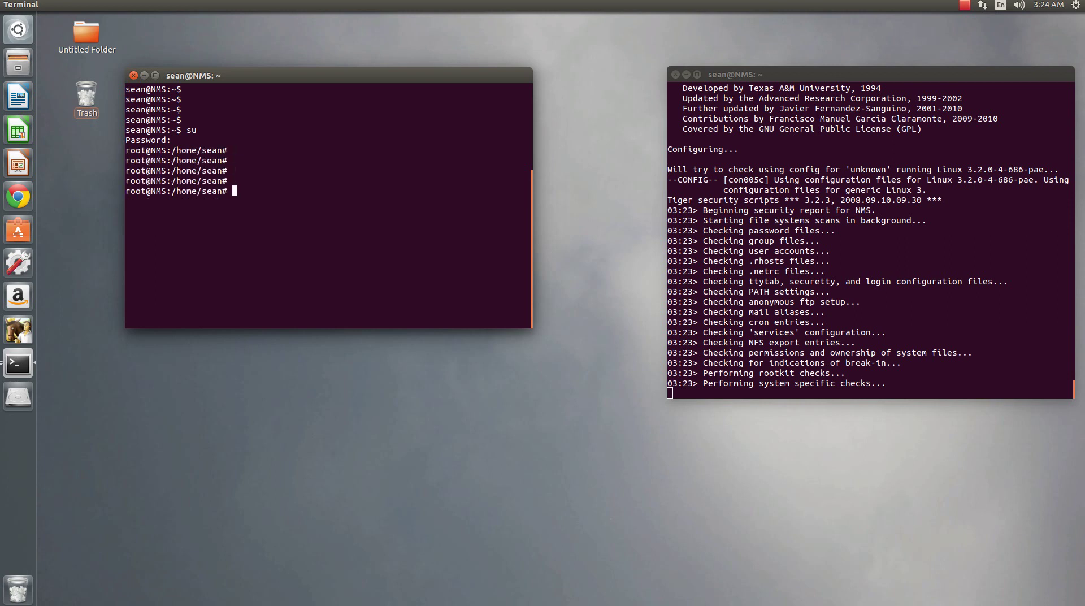
pyautogui.write('d /var/log')
pyautogui.press('Return')
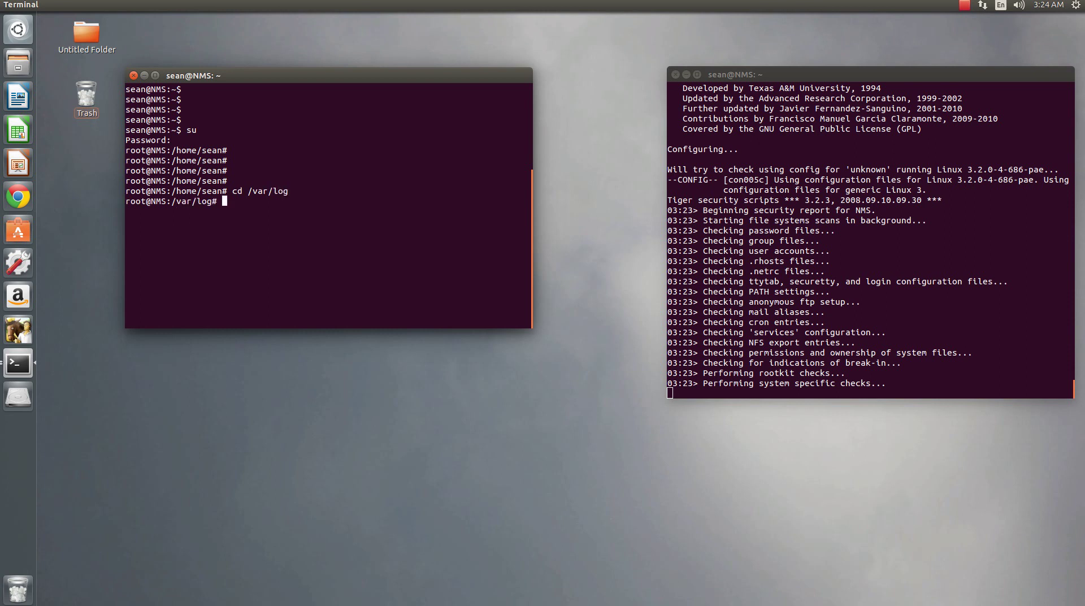
pyautogui.write('cd ti')
pyautogui.press('Tab')
pyautogui.press('BackSpace')
pyautogui.press('BackSpace')
pyautogui.press('BackSpace')
pyautogui.press('BackSpace')
pyautogui.press('BackSpace')
pyautogui.press('BackSpace')
pyautogui.press('BackSpace')
pyautogui.press('BackSpace')
pyautogui.press('BackSpace')
pyautogui.write('cd to')
pyautogui.press('BackSpace')
pyautogui.write('i')
pyautogui.press('Tab')
pyautogui.press('Return')
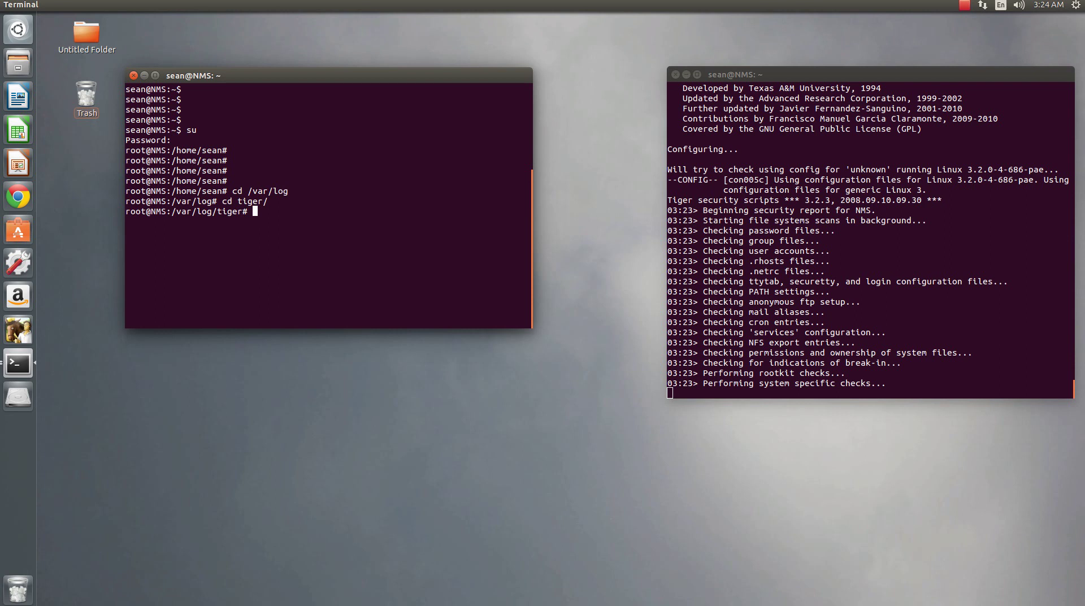
pyautogui.write('ls')
pyautogui.press('Return')
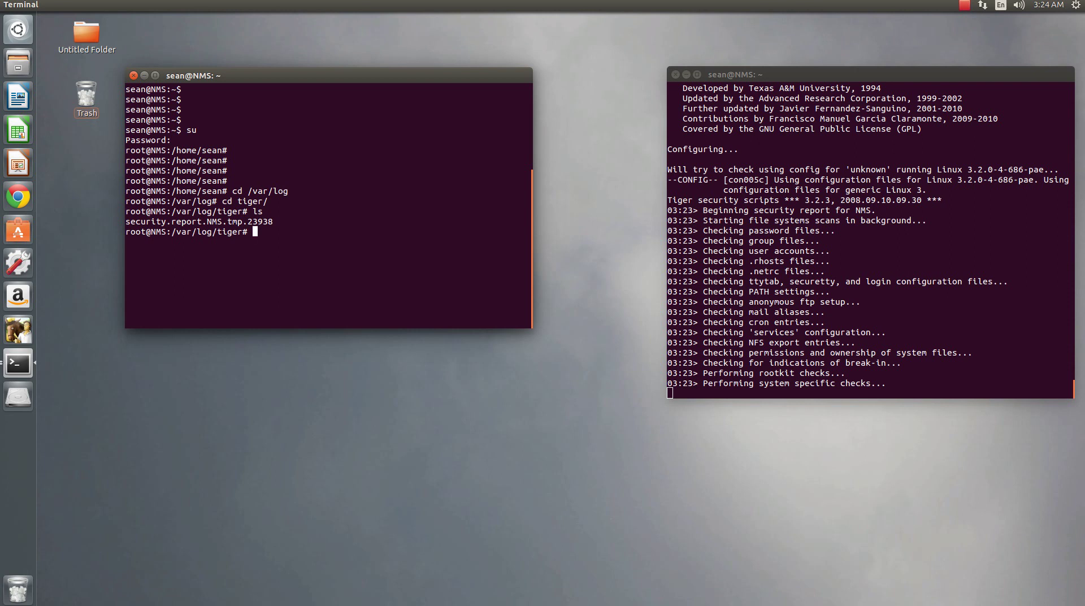
# - Follow the temporary report security.report.NMS.tmp.23938 live with tail -f
pyautogui.write('less se')
pyautogui.press('Tab')
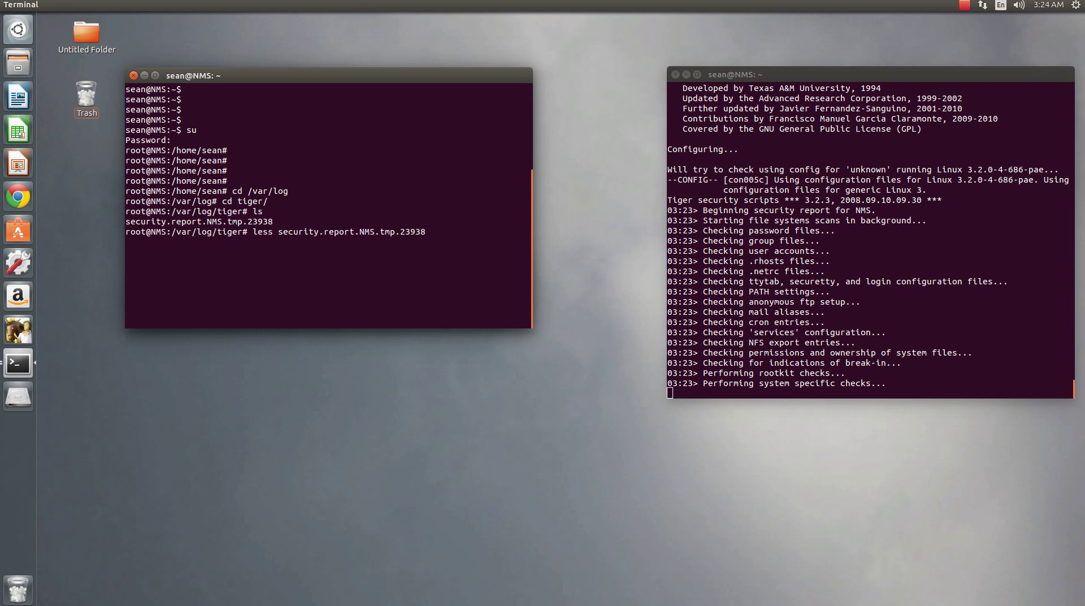
pyautogui.press('Left')
pyautogui.press('Left')
pyautogui.press('Left')
pyautogui.press('Left')
pyautogui.press('Left')
pyautogui.press('Left')
pyautogui.press('Left')
pyautogui.press('Left')
pyautogui.press('Left')
pyautogui.press('Left')
pyautogui.press('Left')
pyautogui.press('Left')
pyautogui.press('Left')
pyautogui.press('Left')
pyautogui.press('Left')
pyautogui.press('Left')
pyautogui.press('Left')
pyautogui.press('Left')
pyautogui.press('Left')
pyautogui.press('Left')
pyautogui.press('Left')
pyautogui.press('Left')
pyautogui.press('Left')
pyautogui.press('Left')
pyautogui.press('Left')
pyautogui.press('Left')
pyautogui.press('Left')
pyautogui.press('Left')
pyautogui.press('Left')
pyautogui.press('Left')
pyautogui.press('Left')
pyautogui.press('BackSpace')
pyautogui.press('BackSpace')
pyautogui.press('BackSpace')
pyautogui.press('BackSpace')
pyautogui.write('tail -f')
pyautogui.press('Return')
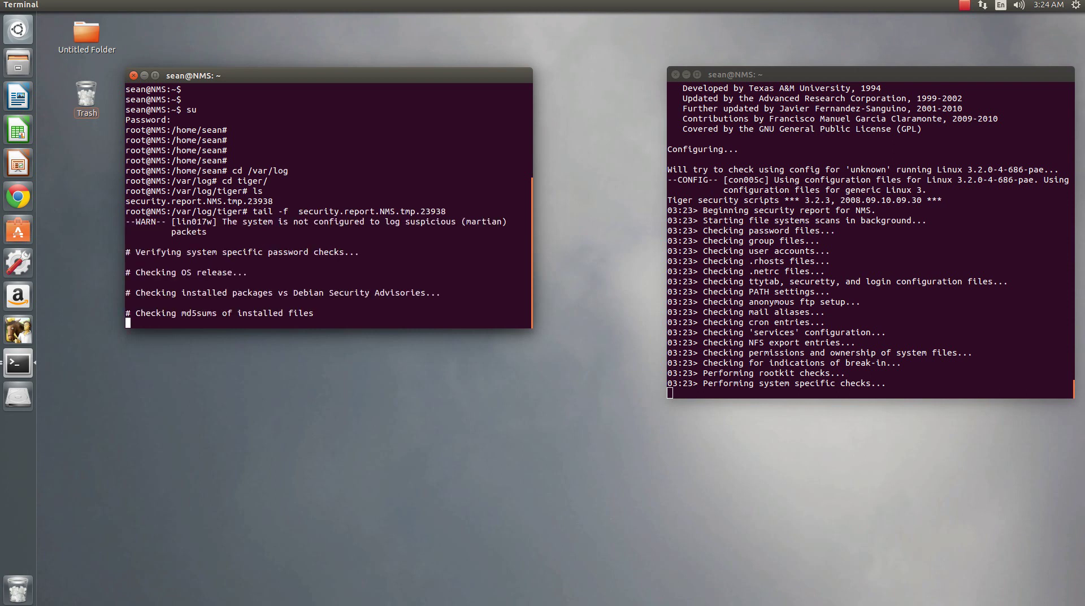
pyautogui.click(22, 362)
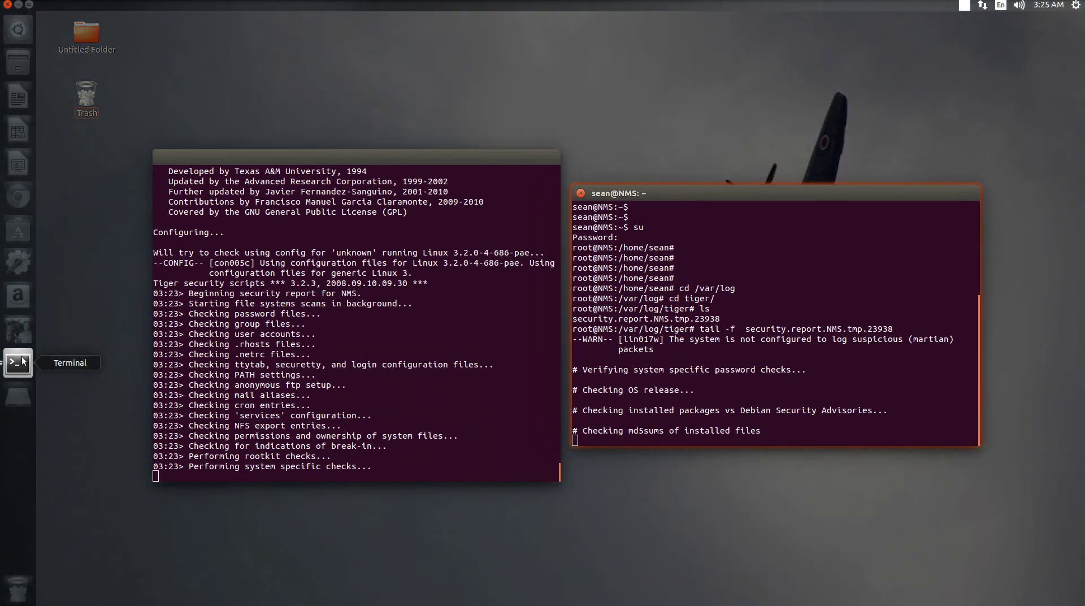
pyautogui.click(22, 362)
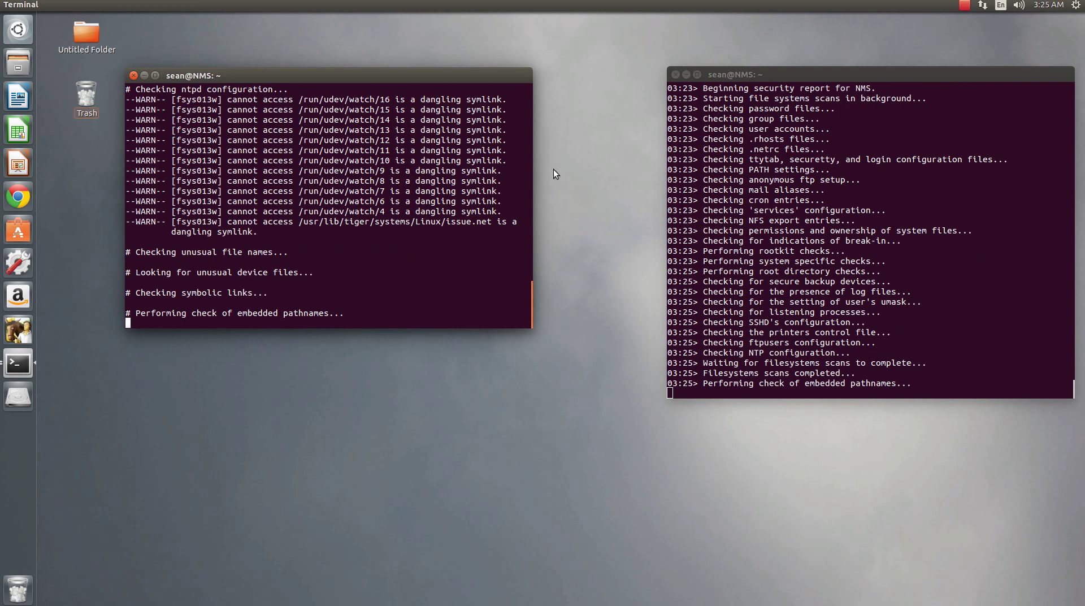
# - Review the report output from its beginning, examining the warnings about installed files checked against packages
pyautogui.scroll(15, 280, 232)
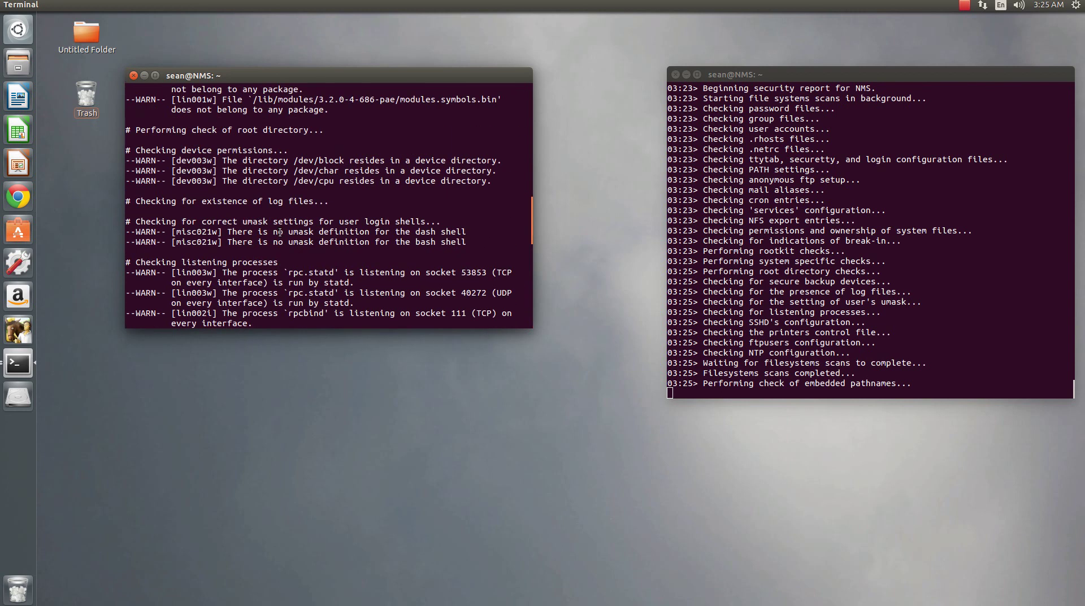
pyautogui.scroll(15, 280, 232)
pyautogui.scroll(-1, 355, 219)
pyautogui.scroll(-3, 355, 219)
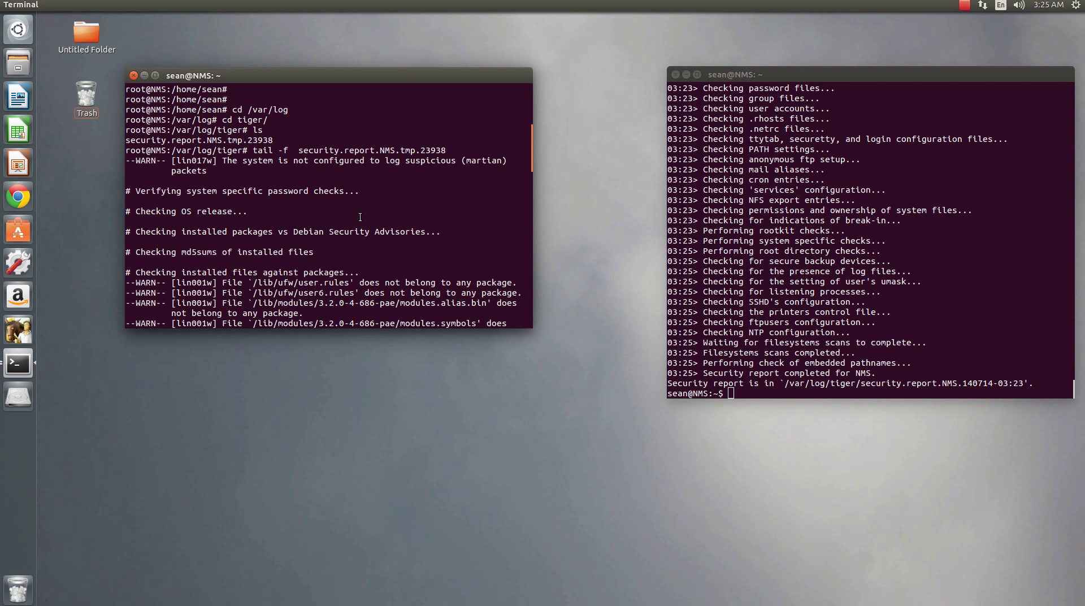
pyautogui.scroll(-3, 355, 216)
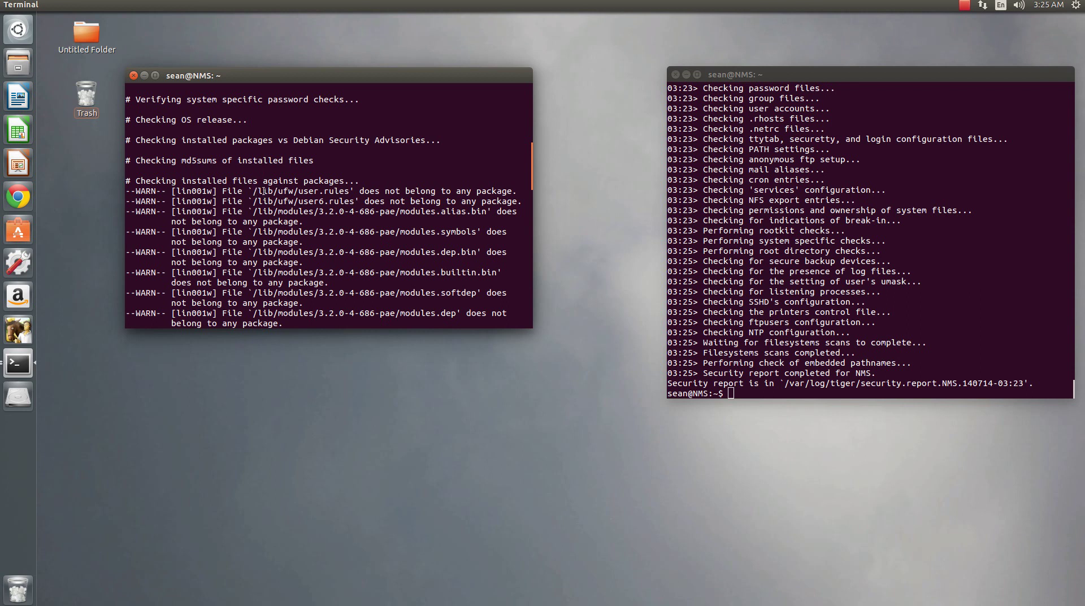
pyautogui.moveTo(249, 191); pyautogui.dragTo(365, 190)
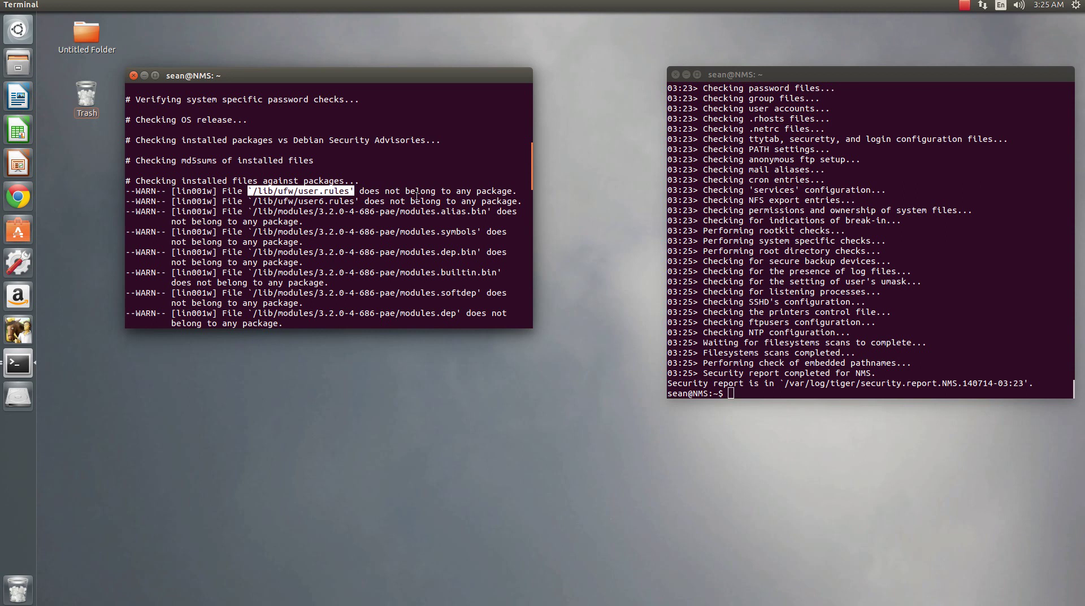
pyautogui.scroll(-4, 342, 250)
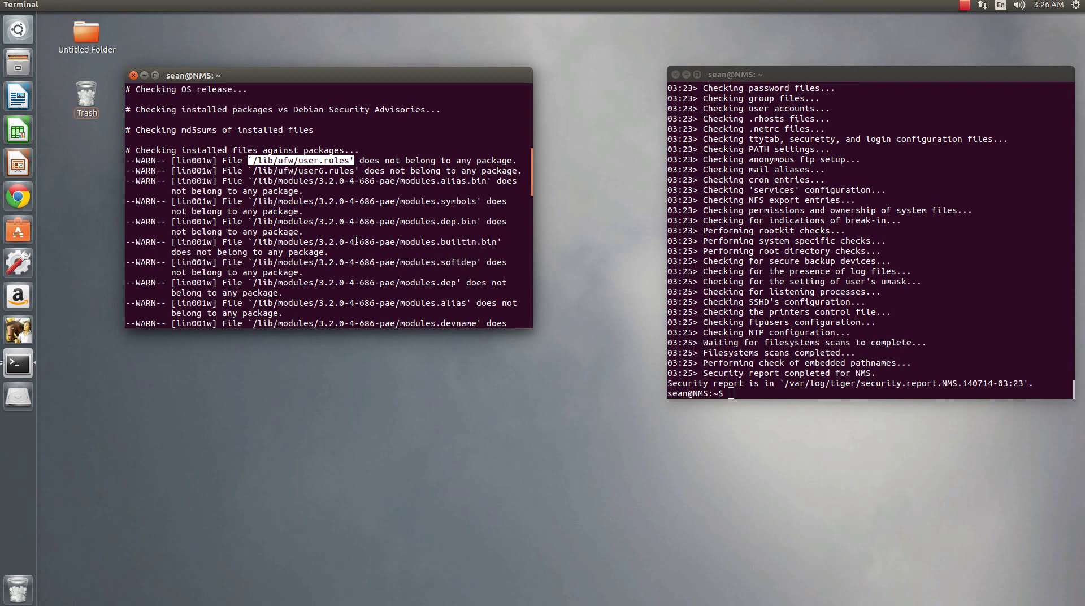
pyautogui.scroll(1, 342, 239)
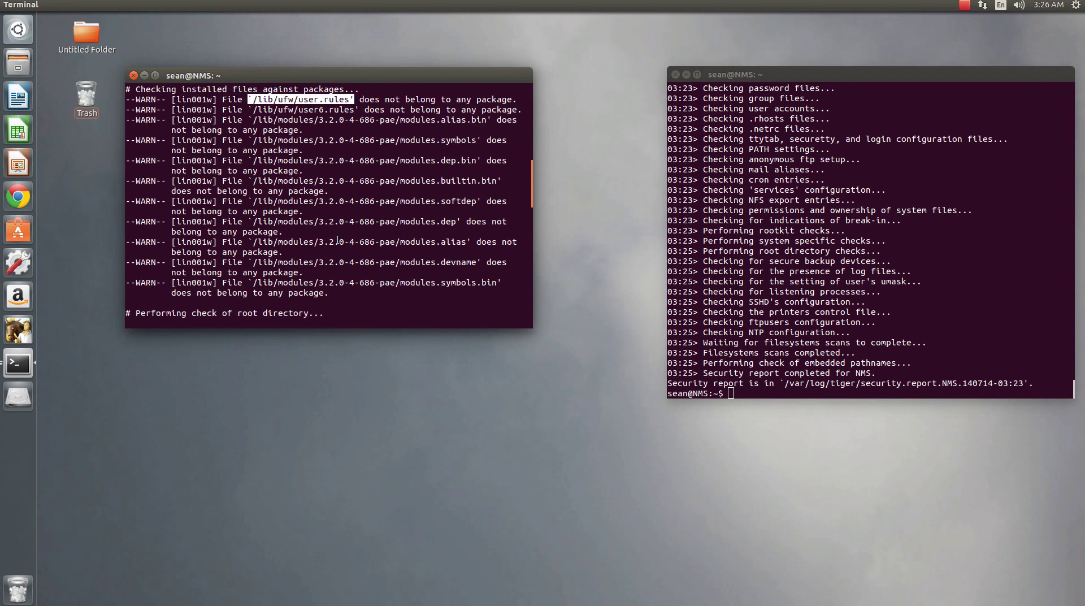
pyautogui.scroll(-1, 293, 214)
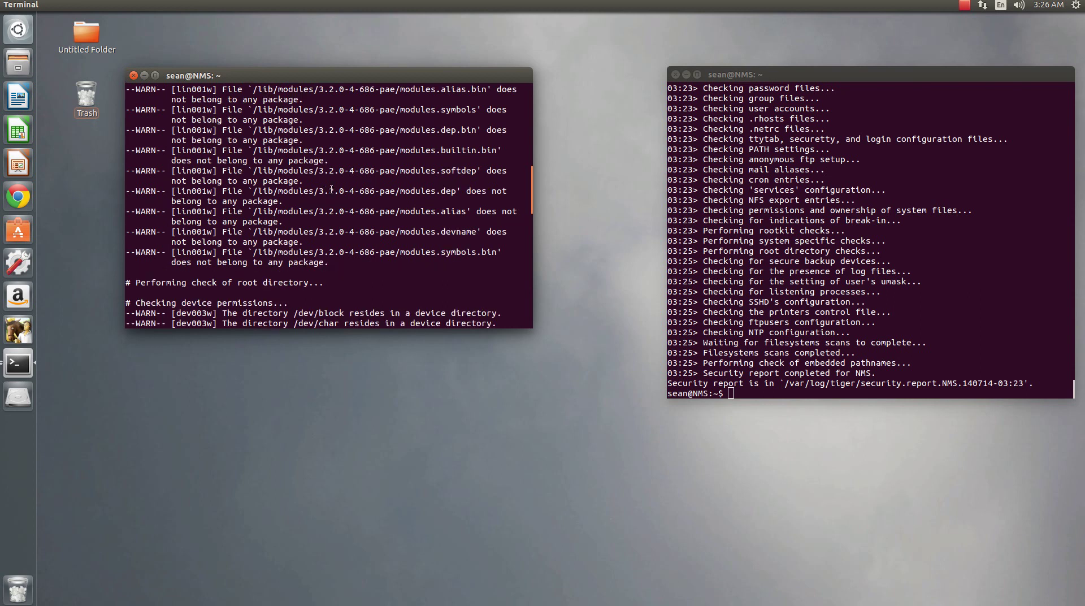
# - Examine the report's sections on device permissions, umask settings for login shells, and listening processes
pyautogui.scroll(-1, 329, 192)
pyautogui.scroll(-1, 329, 192)
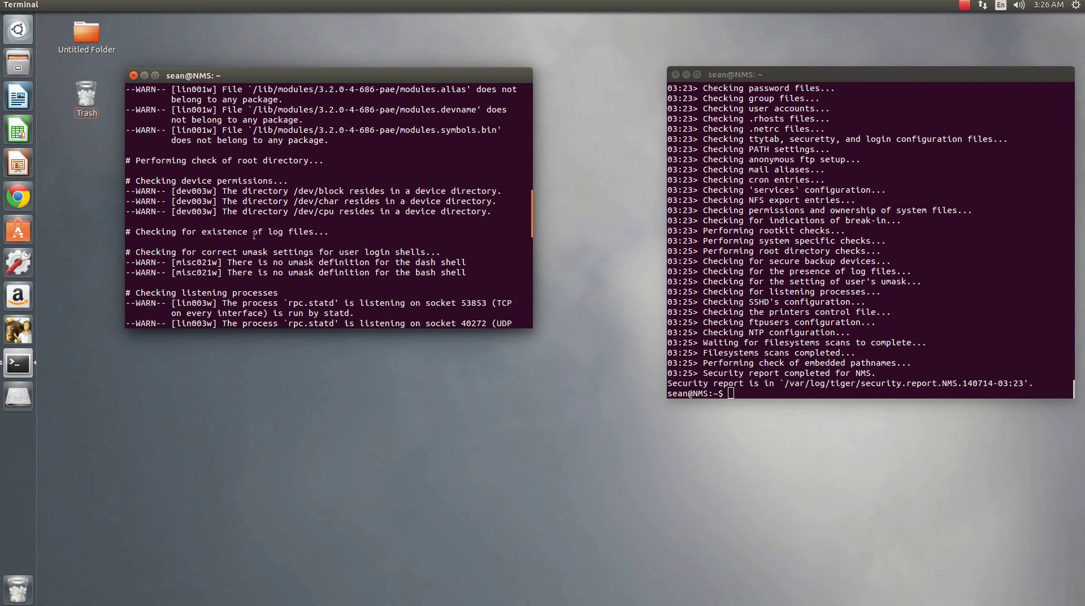
pyautogui.scroll(-1, 271, 208)
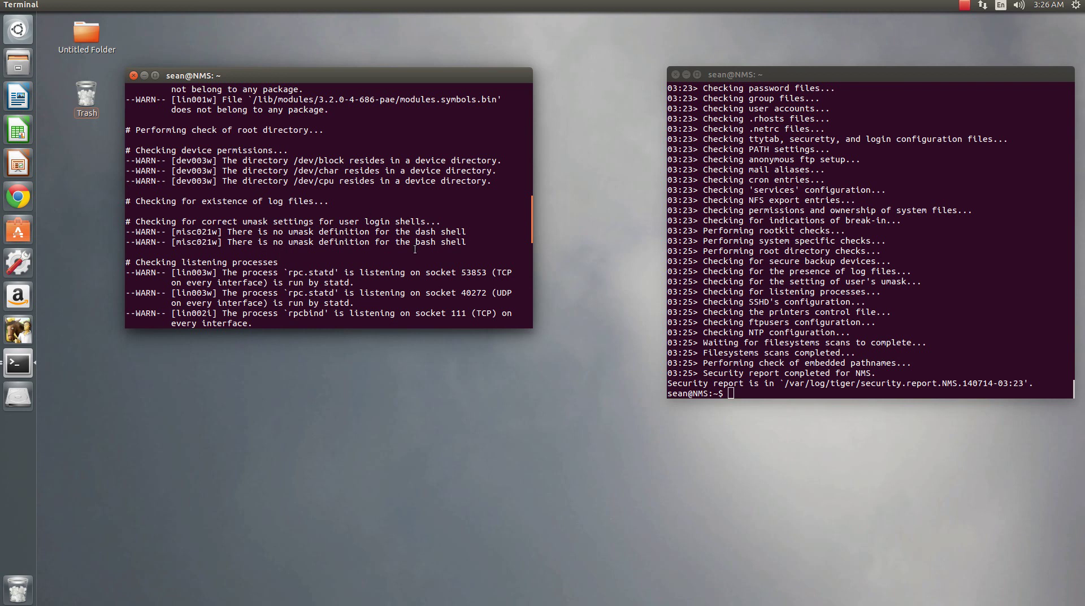
pyautogui.moveTo(472, 243); pyautogui.dragTo(124, 218)
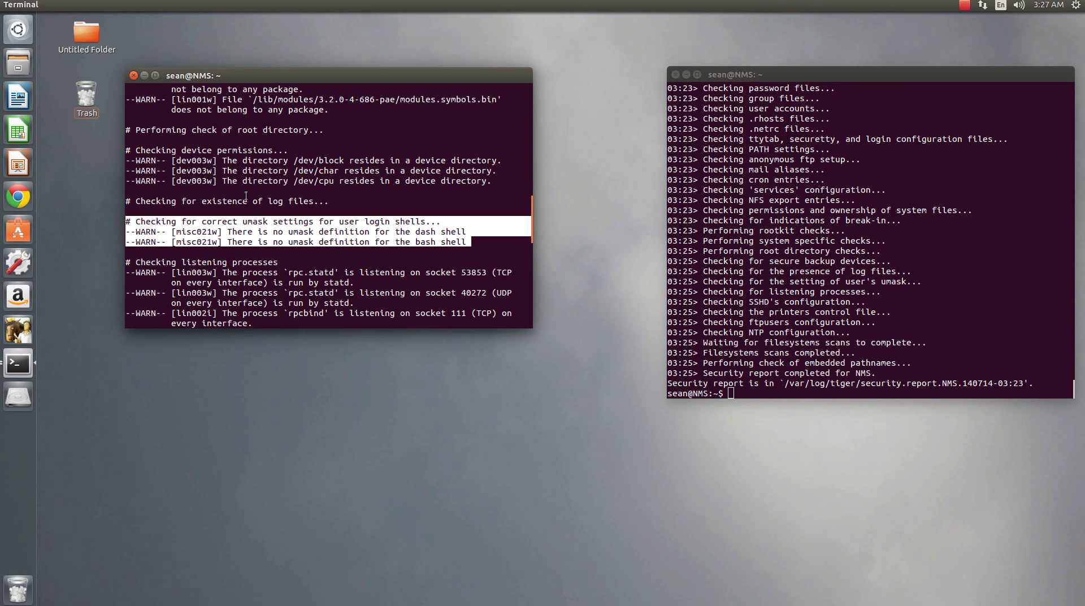
pyautogui.scroll(-2, 311, 173)
pyautogui.scroll(-1, 316, 172)
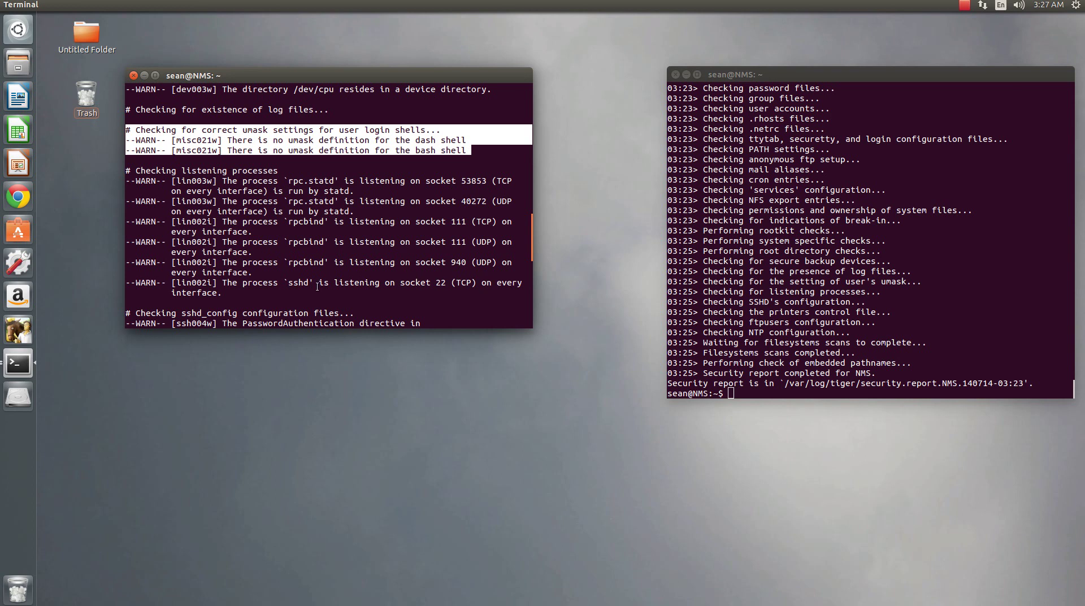
# - Examine the report's listening-process entries and the sshd_config, printer, root access and ntpd configuration checks through to the end of the report
pyautogui.moveTo(227, 290); pyautogui.dragTo(126, 281)
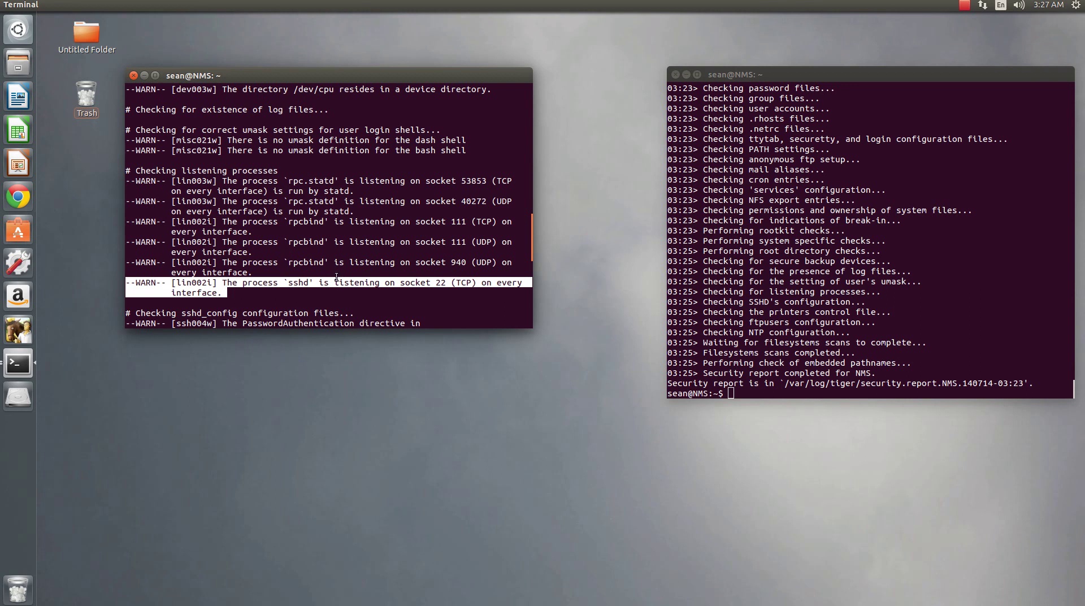
pyautogui.moveTo(251, 273); pyautogui.dragTo(129, 170)
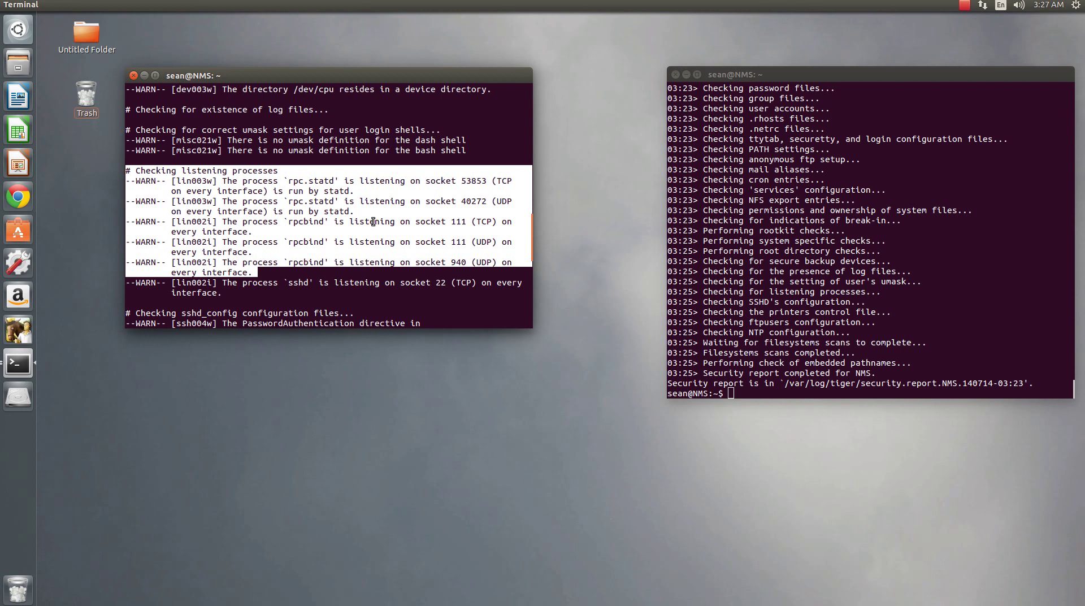
pyautogui.scroll(-2, 377, 221)
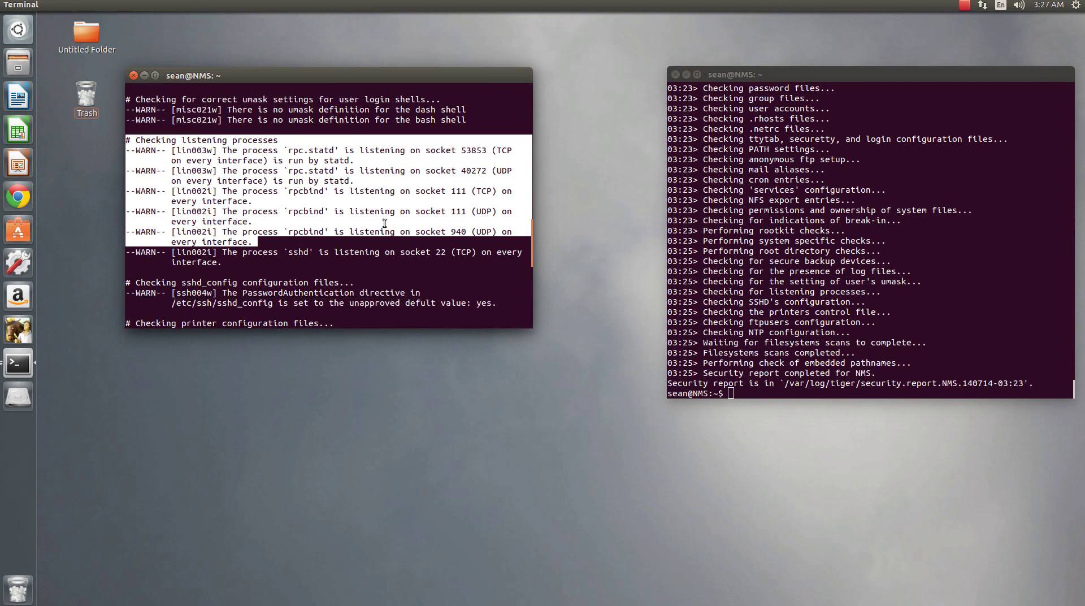
pyautogui.scroll(-1, 370, 203)
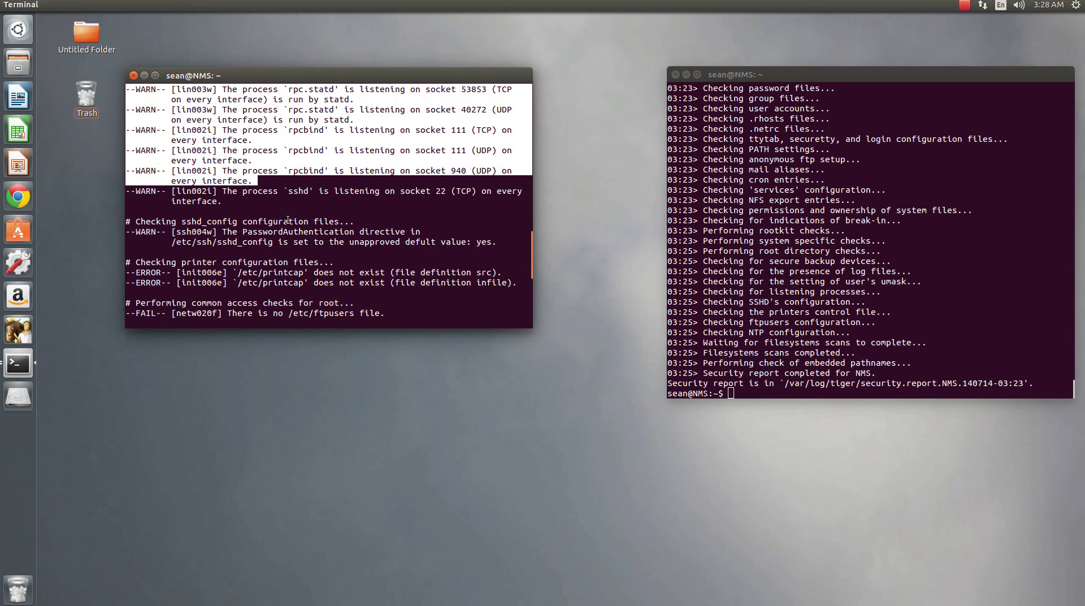
pyautogui.scroll(-1, 277, 228)
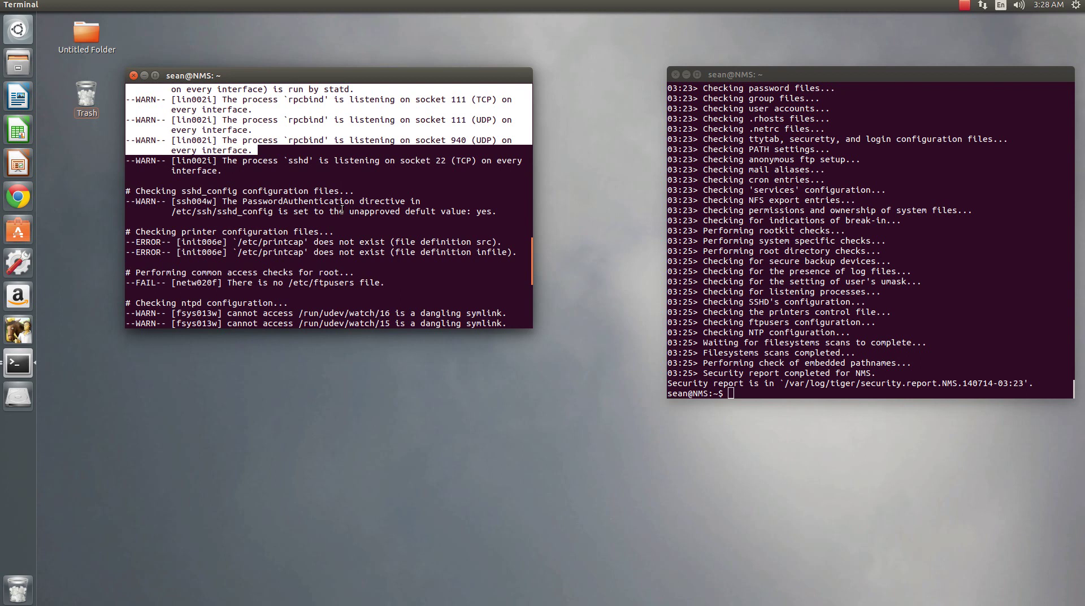
pyautogui.scroll(-1, 305, 224)
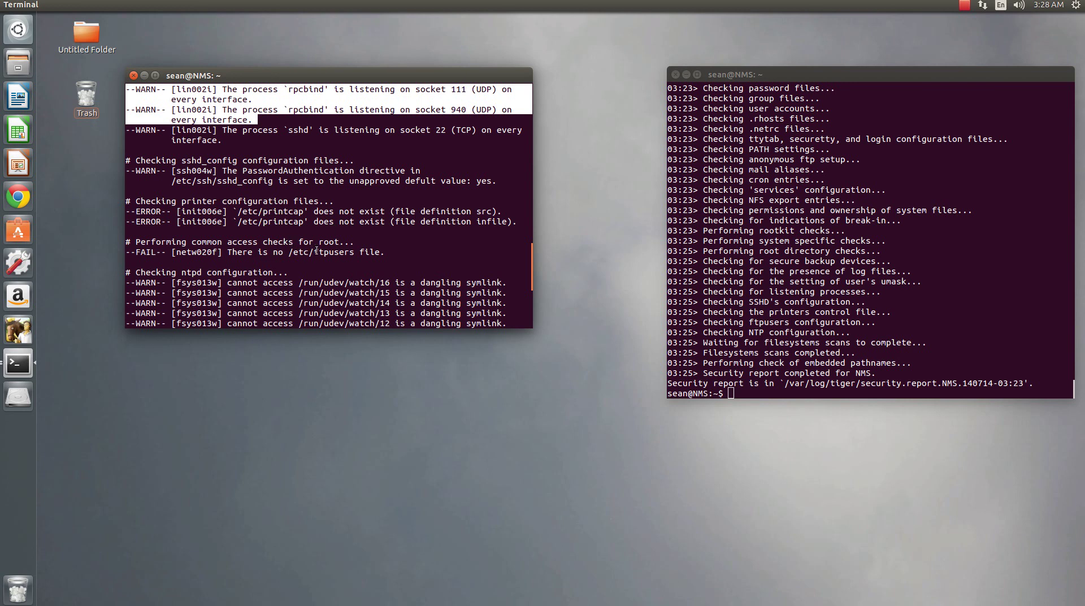
pyautogui.scroll(-1, 365, 241)
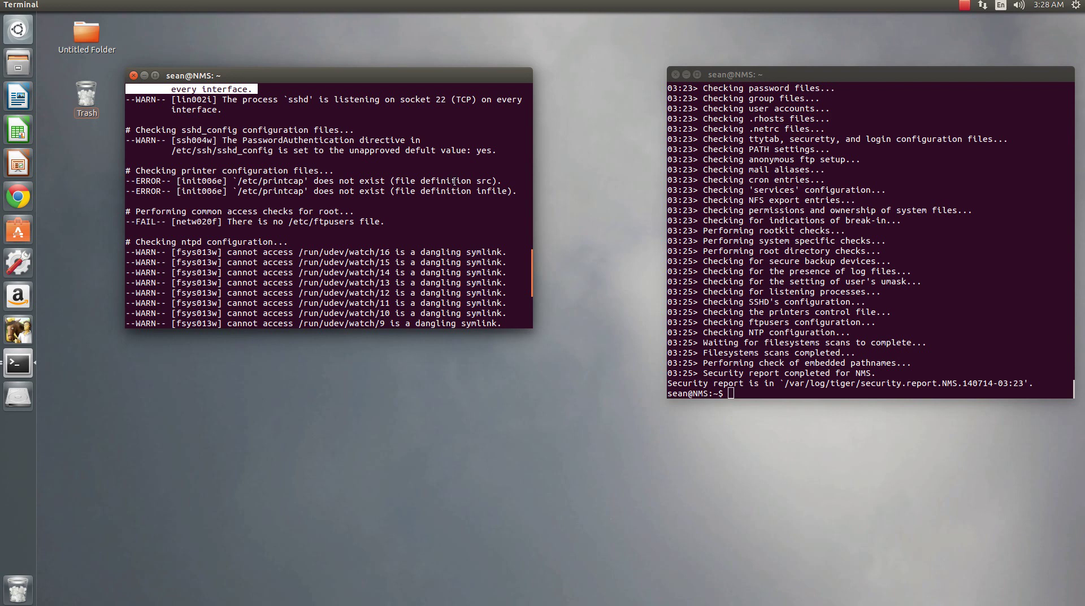
pyautogui.scroll(-2, 436, 201)
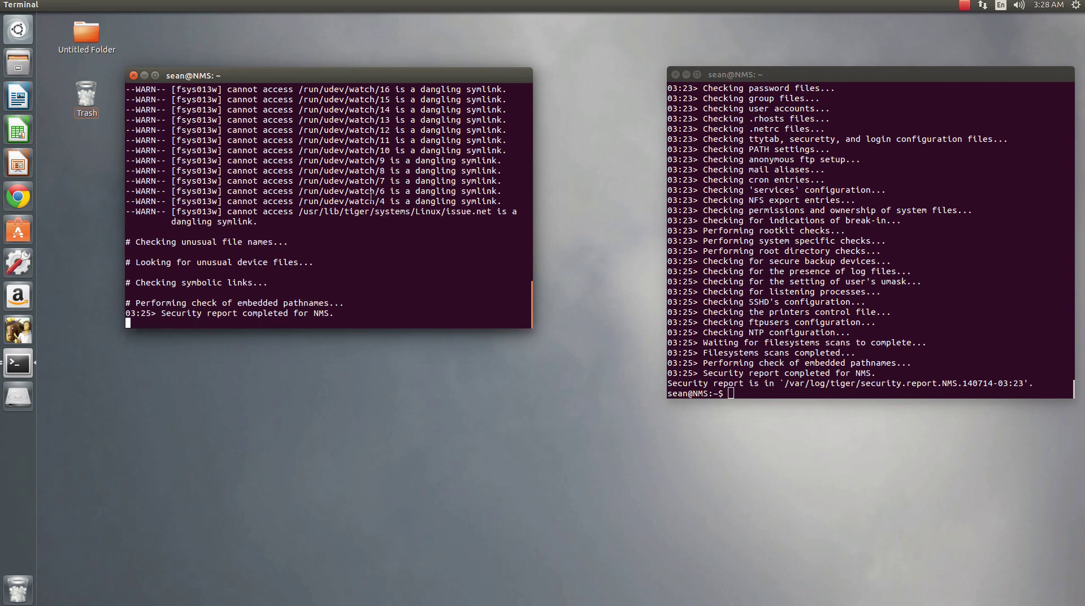
# - Look back over the report between the listening-process section and the closing file and symbolic link checks
pyautogui.scroll(15, 367, 265)
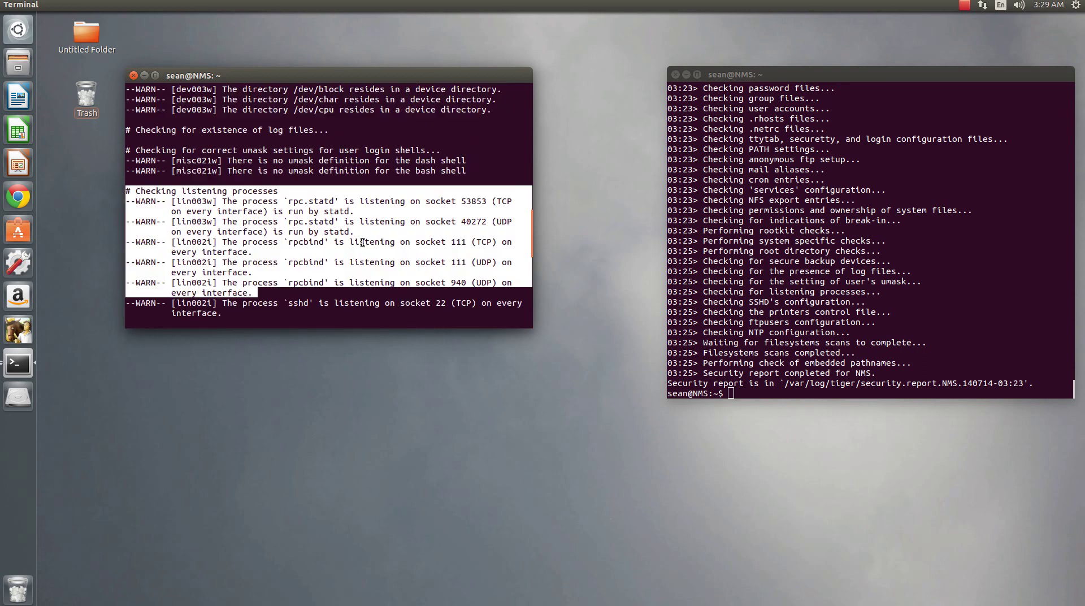
pyautogui.scroll(12, 358, 245)
pyautogui.scroll(-10, 363, 254)
pyautogui.scroll(1, 363, 254)
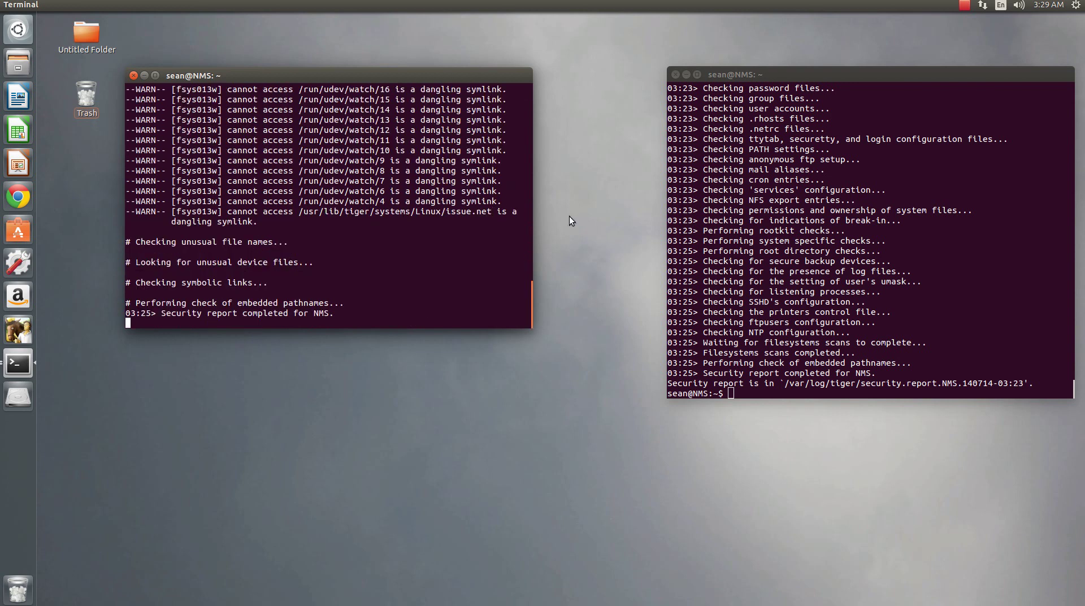
pyautogui.scroll(2, 439, 219)
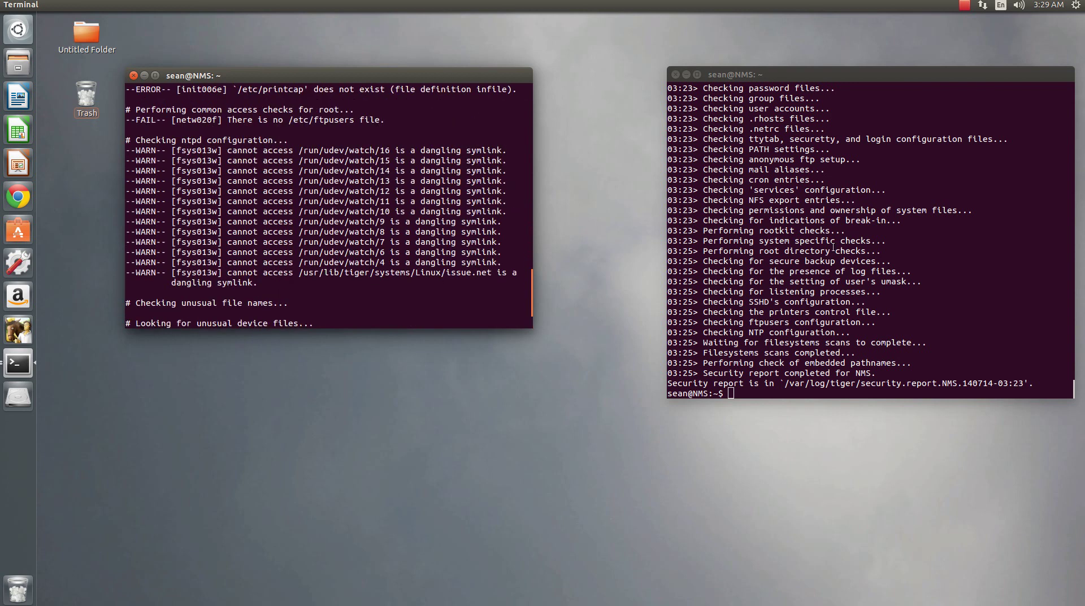
pyautogui.scroll(10, 383, 239)
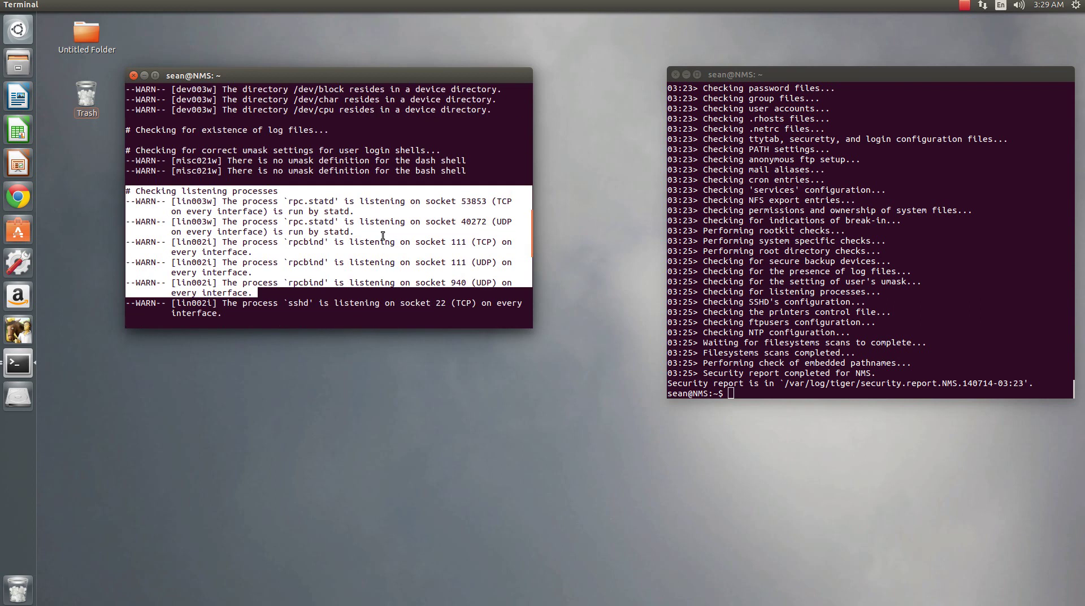
# - Skim the report again from the tail command's first output, through the installed-file checks, to its last line
pyautogui.scroll(10, 383, 232)
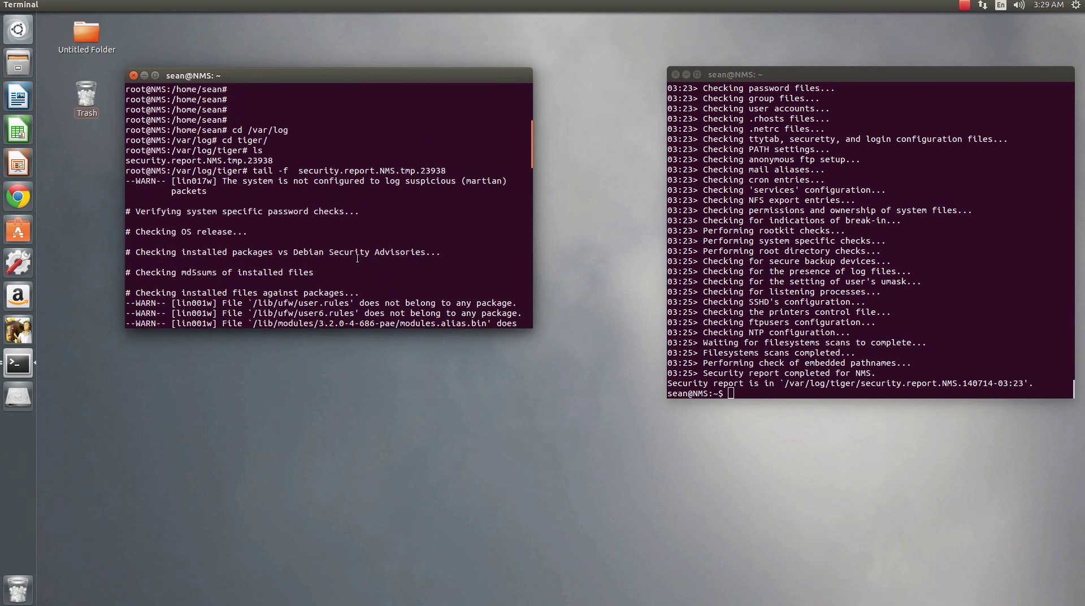
pyautogui.scroll(-12, 376, 263)
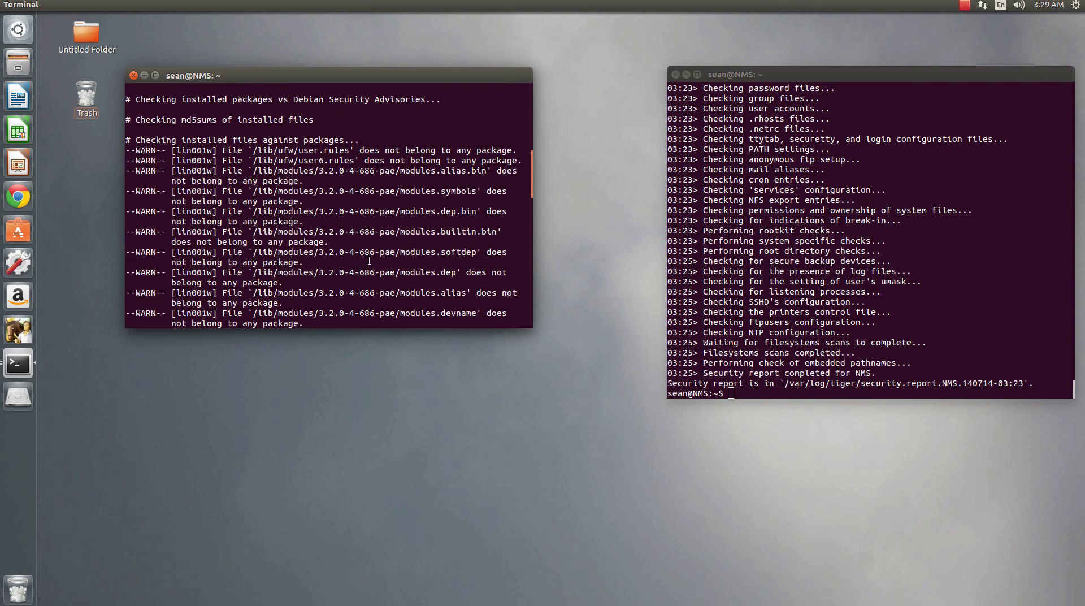
pyautogui.scroll(7, 367, 254)
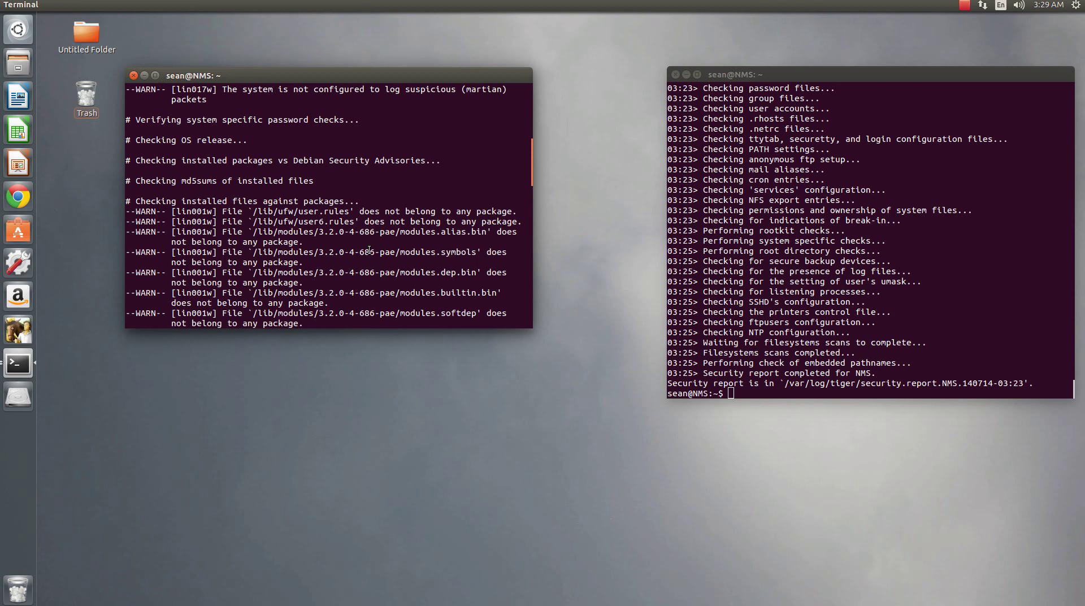
pyautogui.scroll(2, 369, 249)
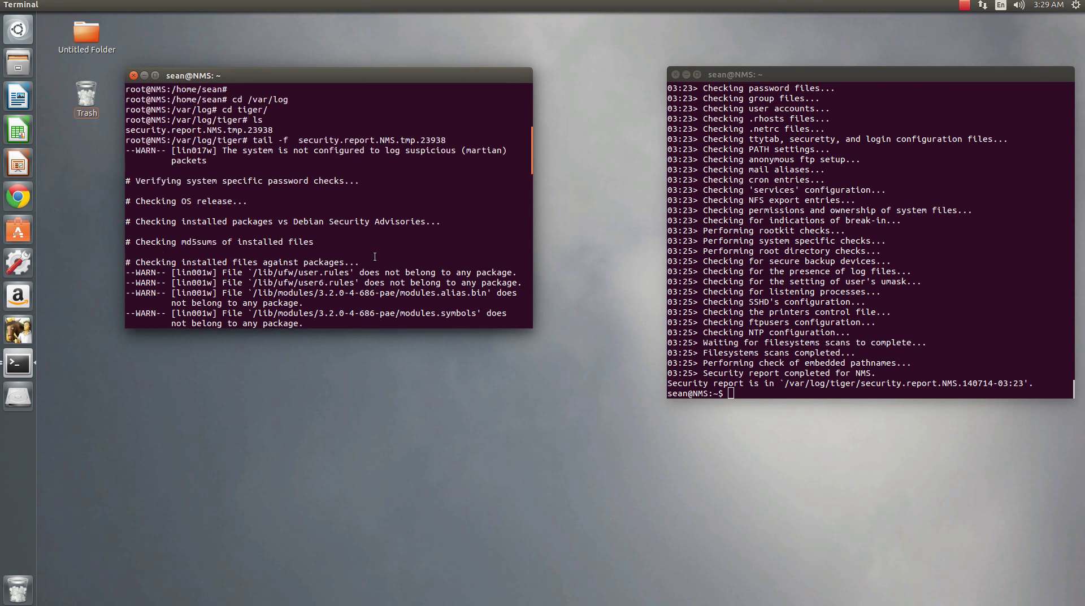
pyautogui.scroll(-2, 364, 259)
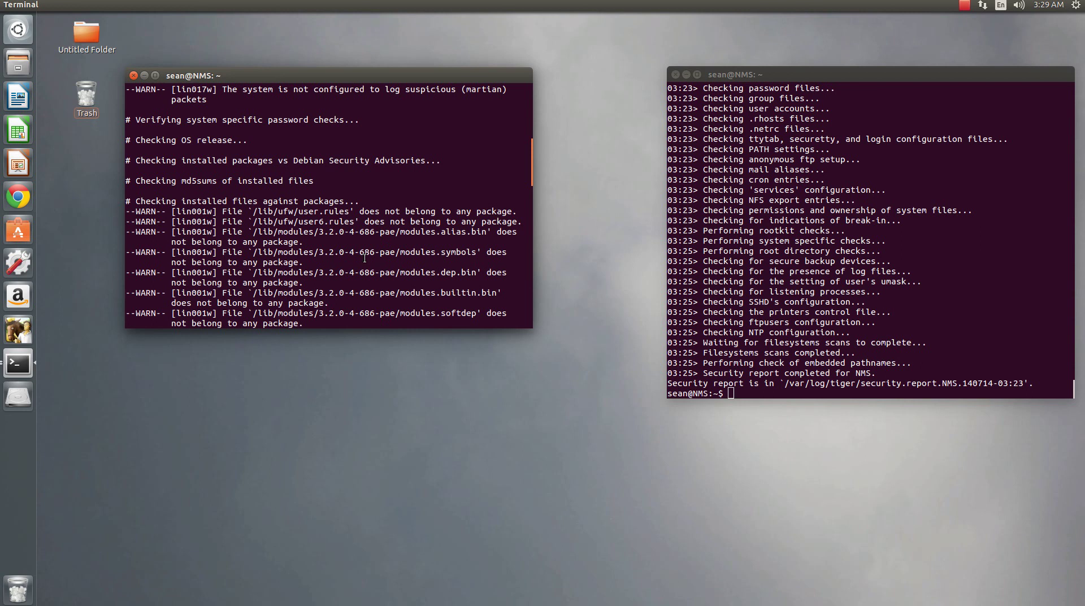
pyautogui.scroll(1, 367, 249)
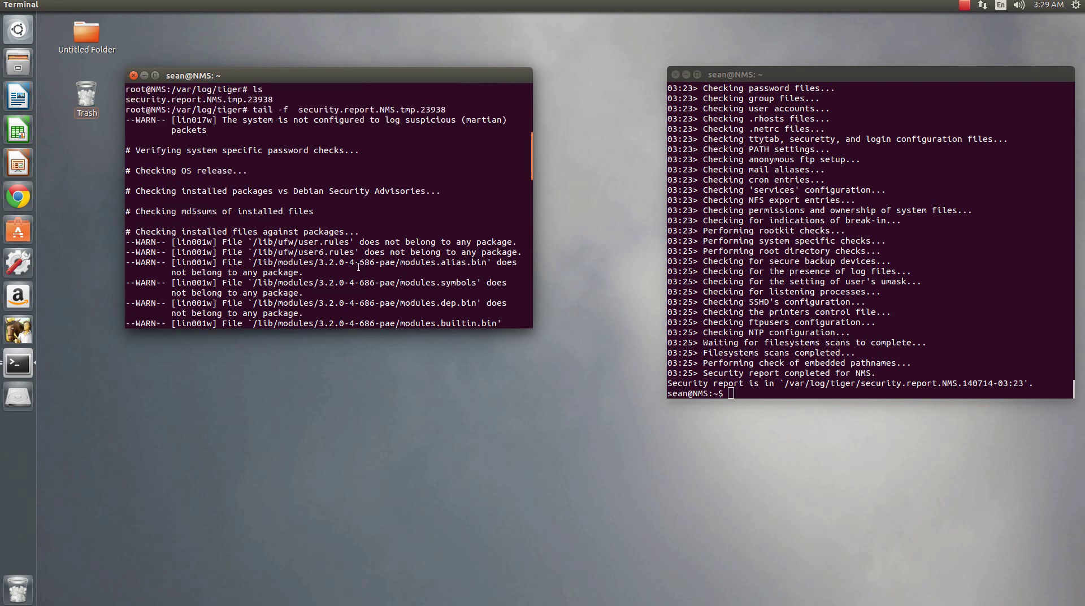
pyautogui.scroll(-1, 359, 261)
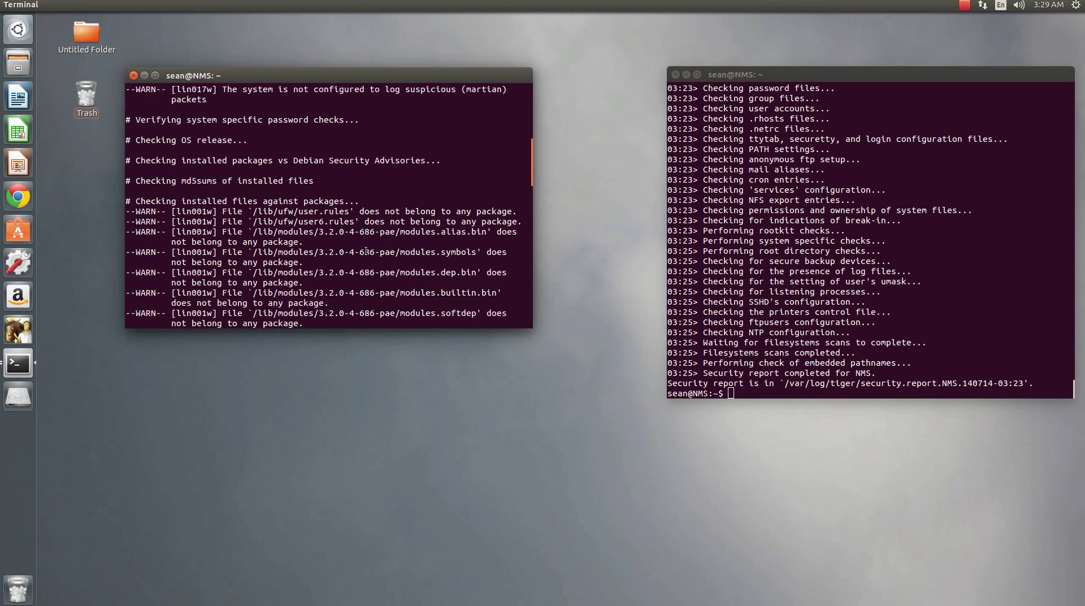
pyautogui.scroll(1, 373, 251)
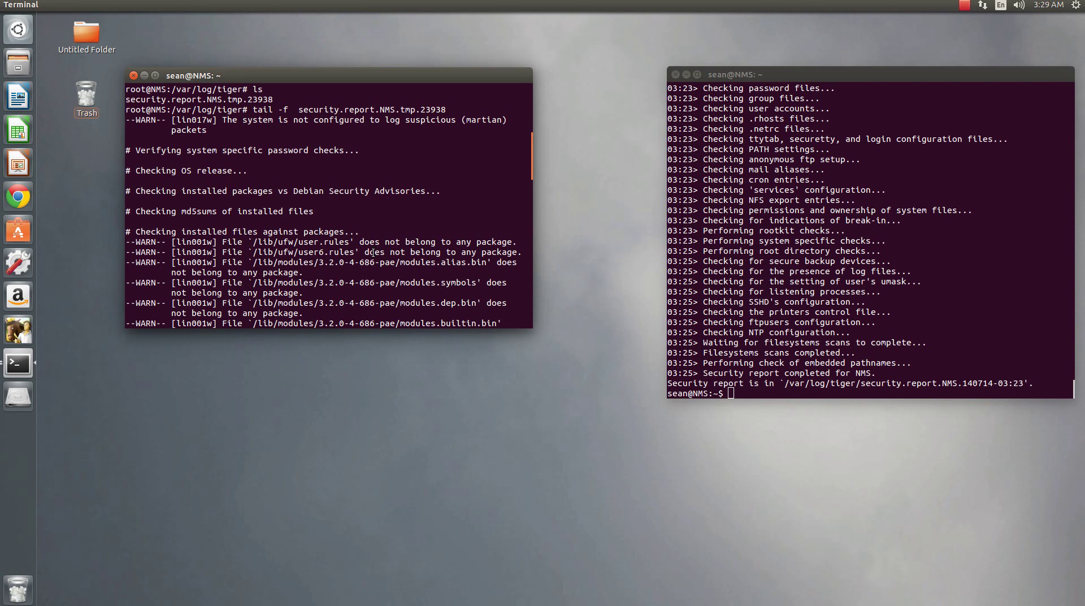
pyautogui.scroll(-20, 403, 242)
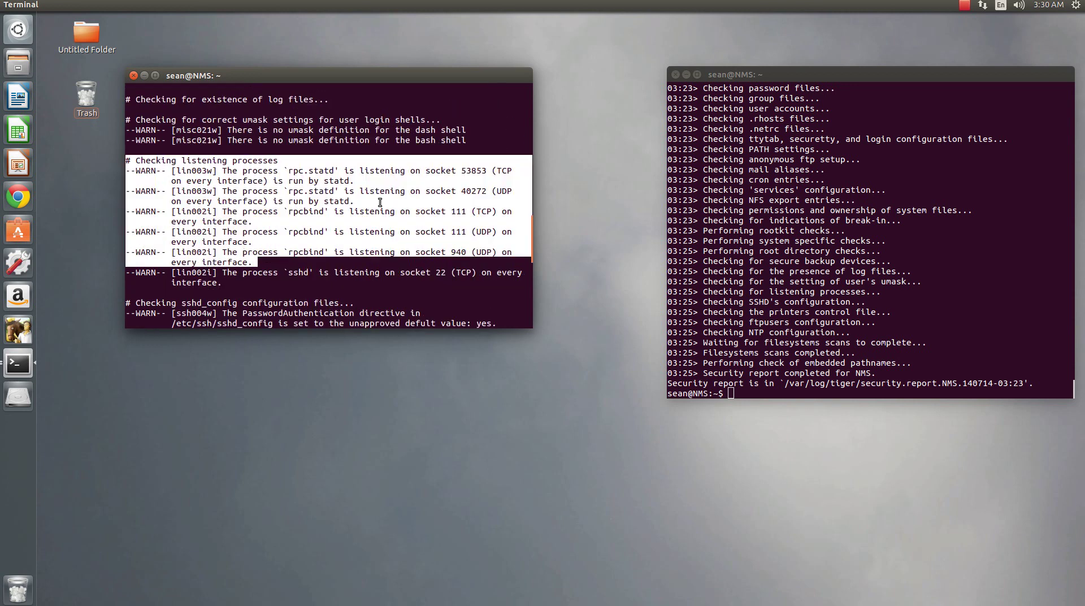
pyautogui.scroll(-10, 406, 221)
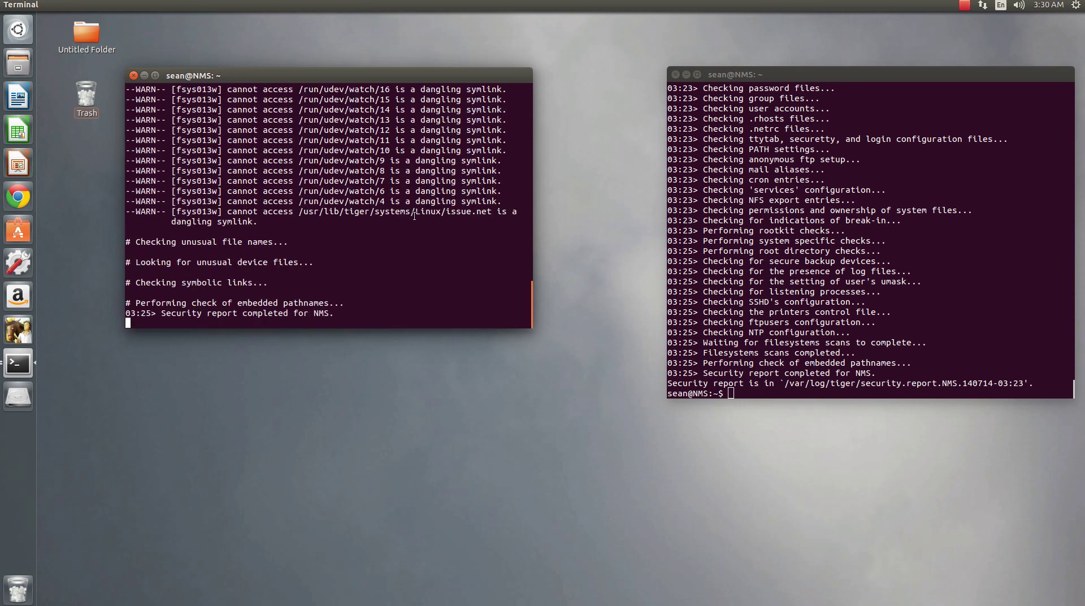
# - Stop following the report and enter the author's personal website address at the shell prompt without running it
pyautogui.hotkey('ctrl', 'c')
pyautogui.press('Return')
pyautogui.press('Return')
pyautogui.press('Return')
pyautogui.write('w')
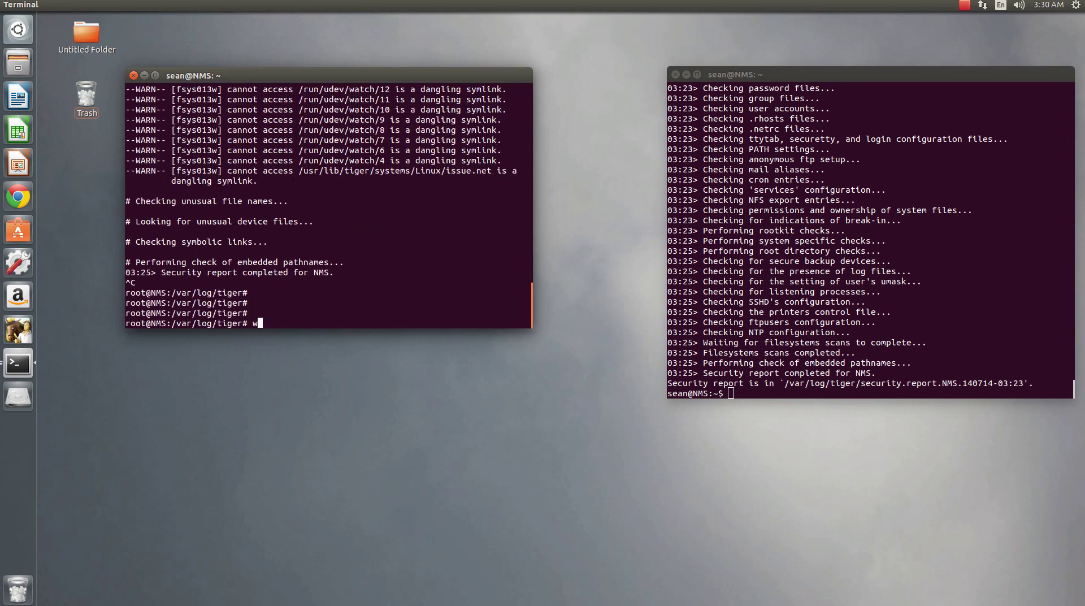
pyautogui.write('ww.seanmancini.com')
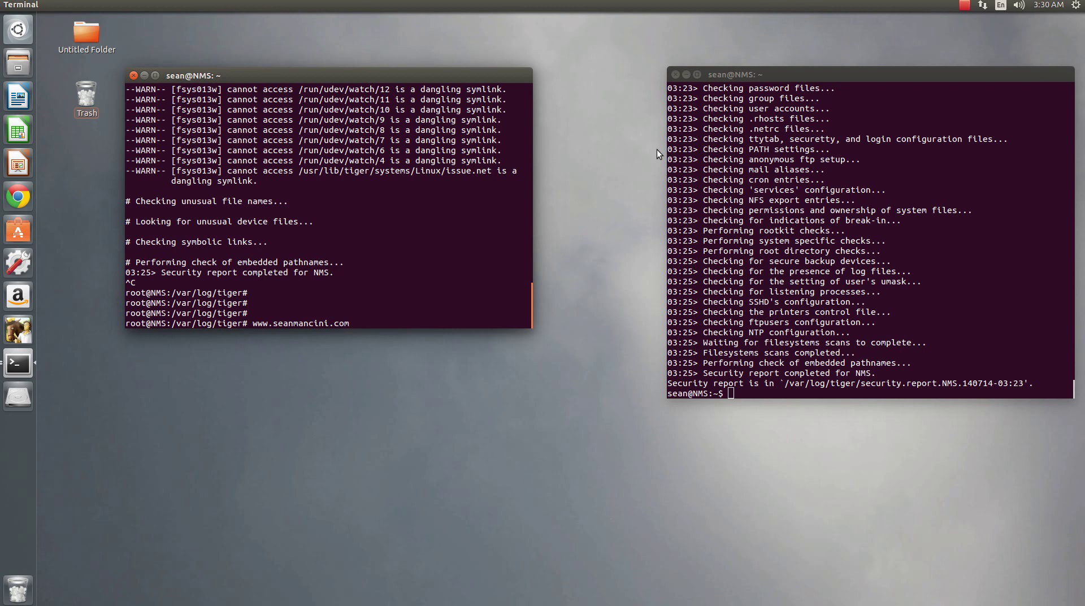